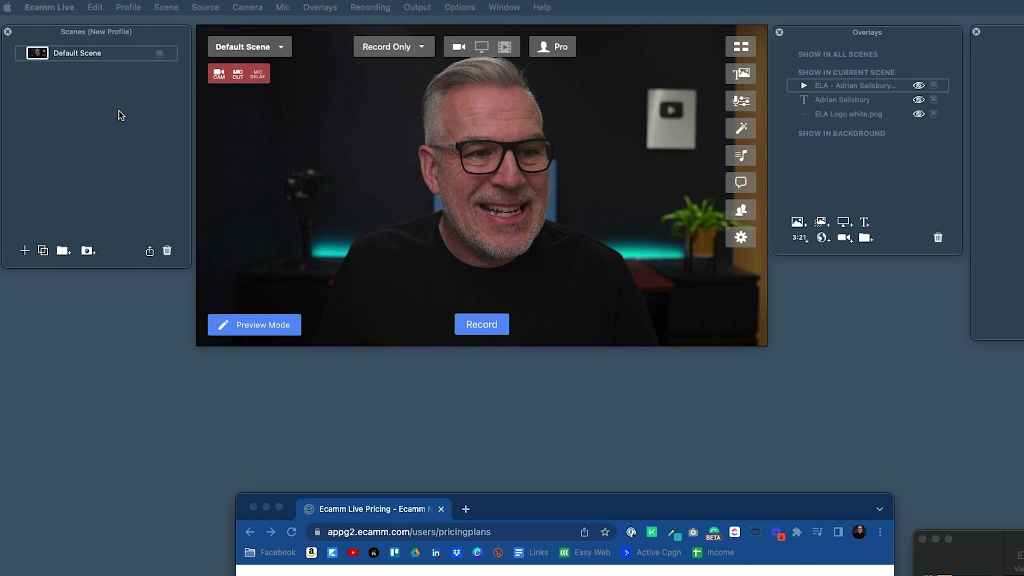
Rename Default Scene to Me, add a scene named Intro, and place Intro above Me.
click(268, 48)
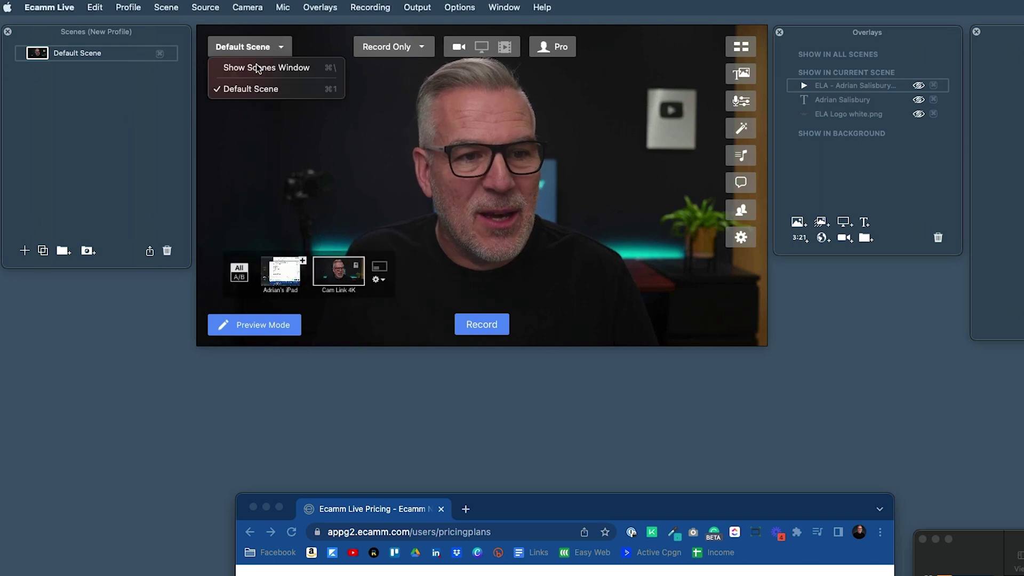
click(216, 88)
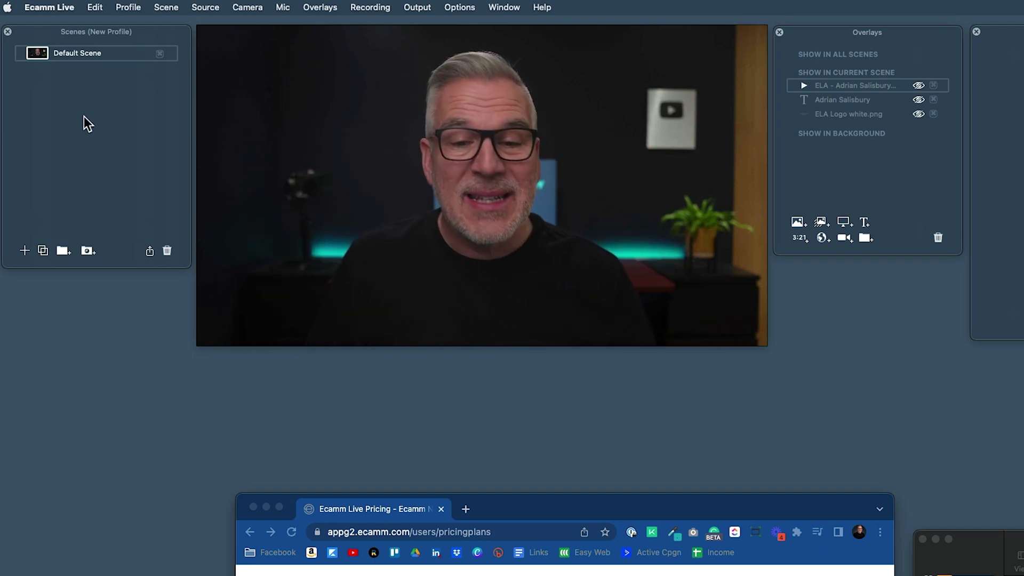
double_click(75, 54)
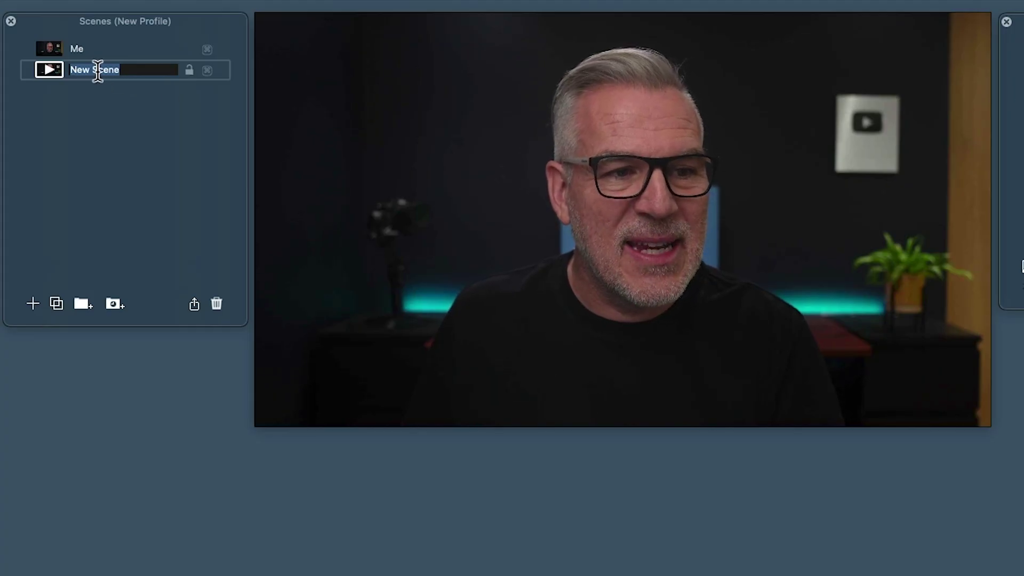
text(Intro)
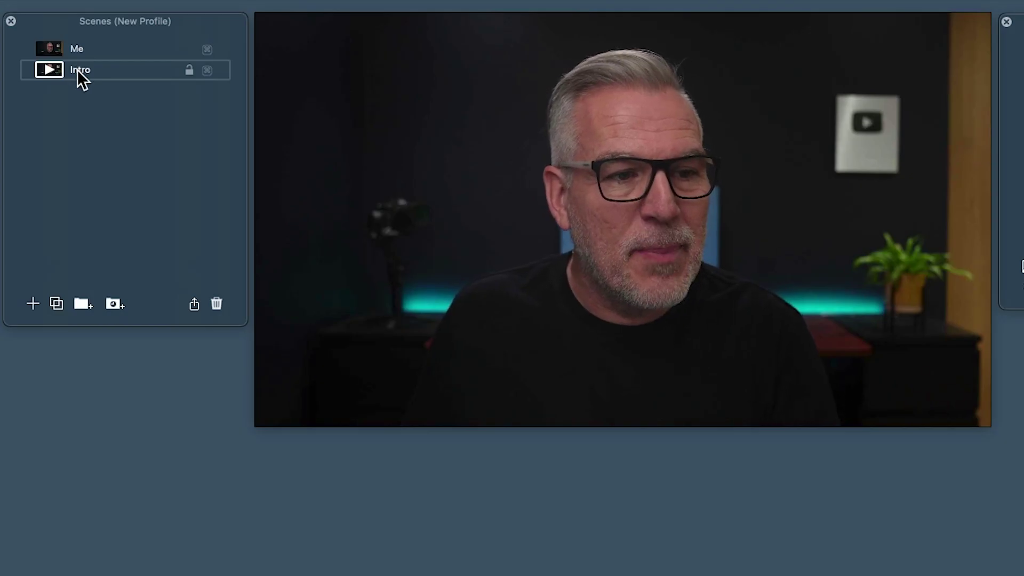
drag(78, 69, 76, 46)
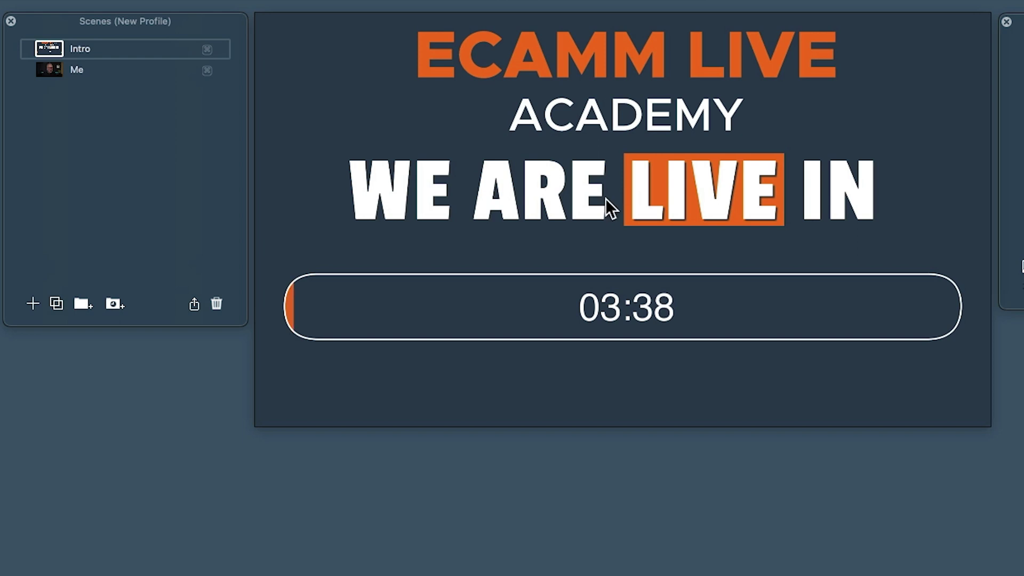
Move the playback controls up, off the Intro scene's countdown video.
mouse_move(606, 199)
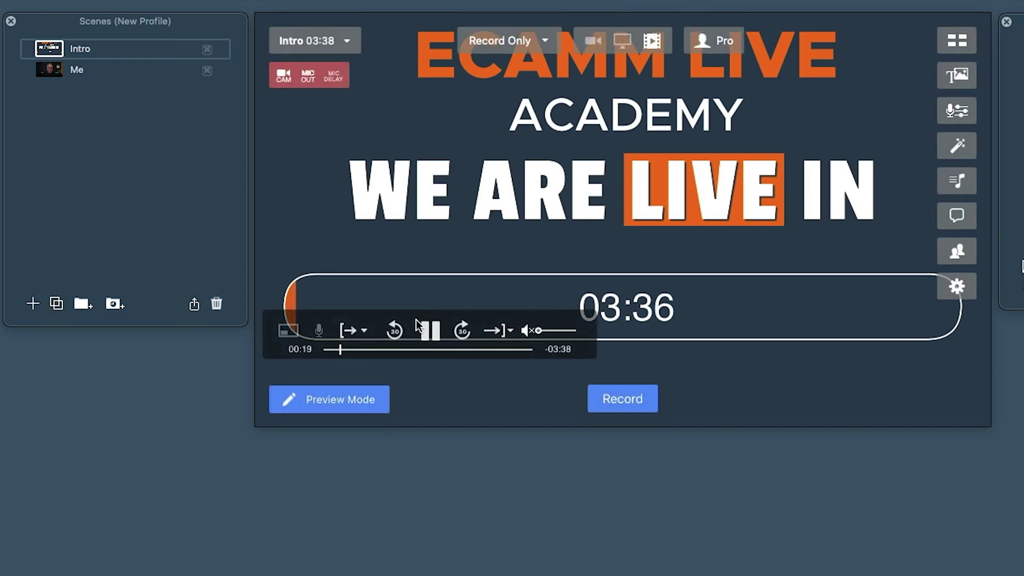
drag(416, 319, 457, 244)
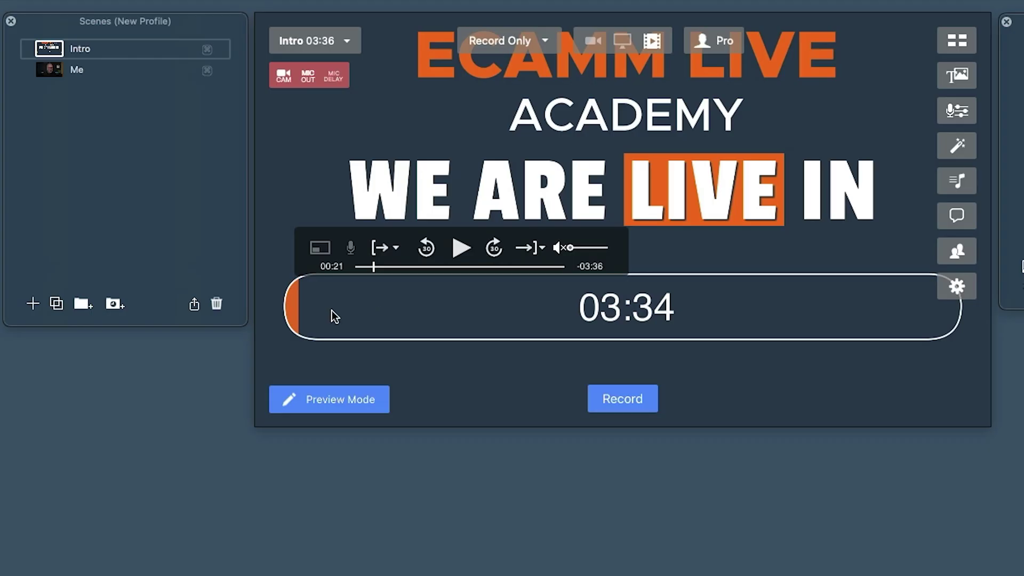
Set the Intro video's When Video Ends option to Go To Next Scene, then scrub near the end.
click(541, 247)
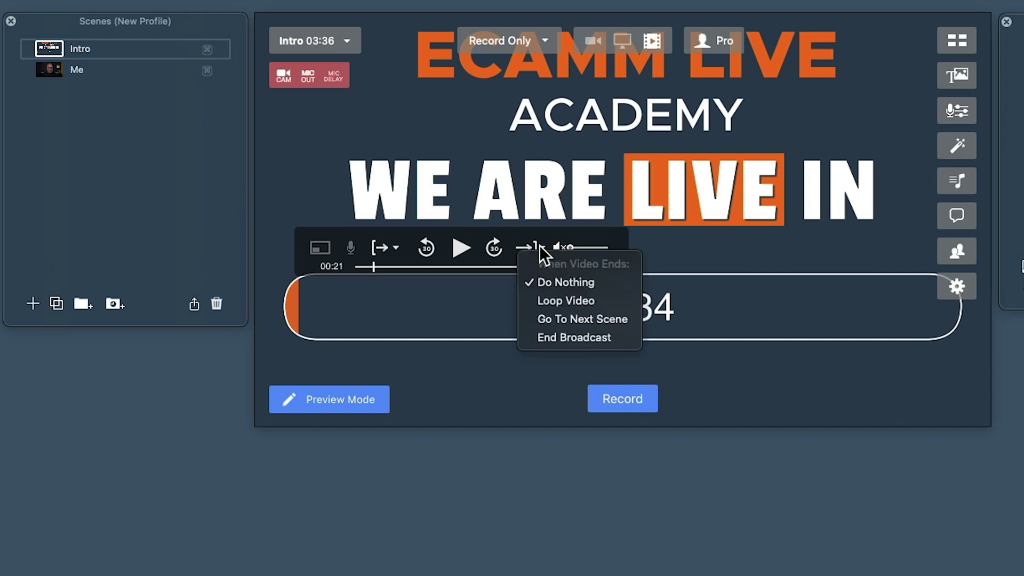
click(533, 247)
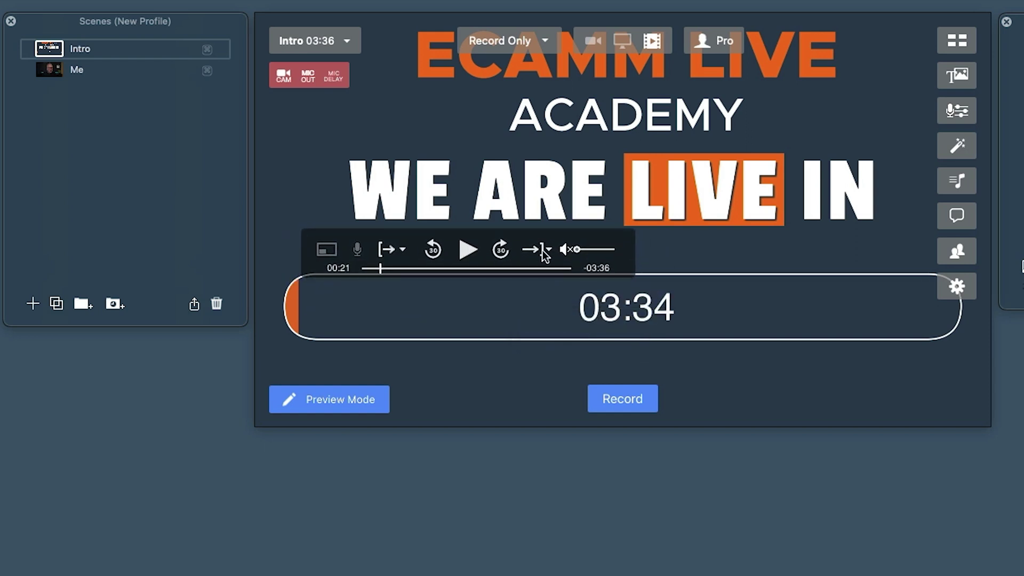
click(547, 250)
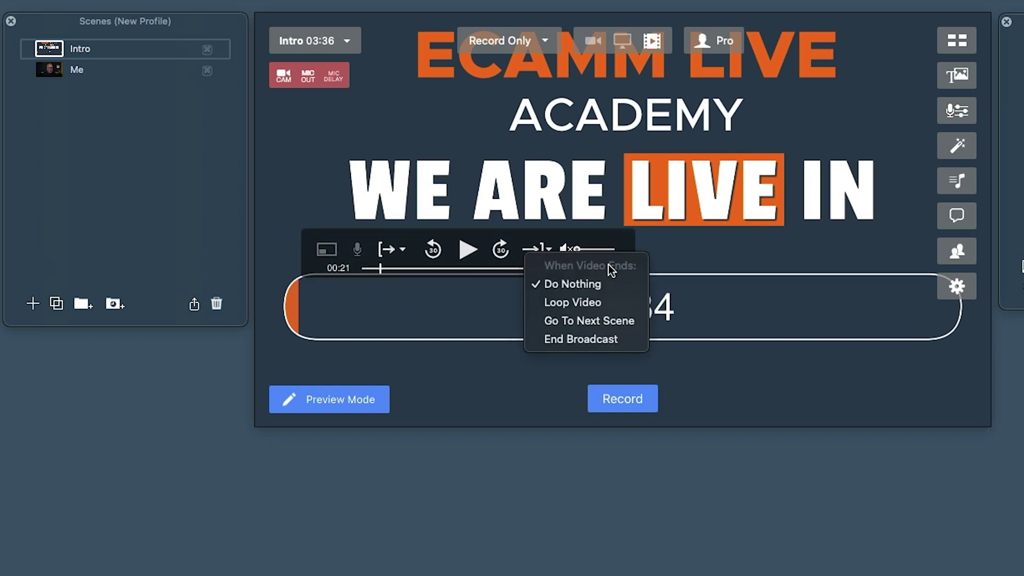
click(568, 321)
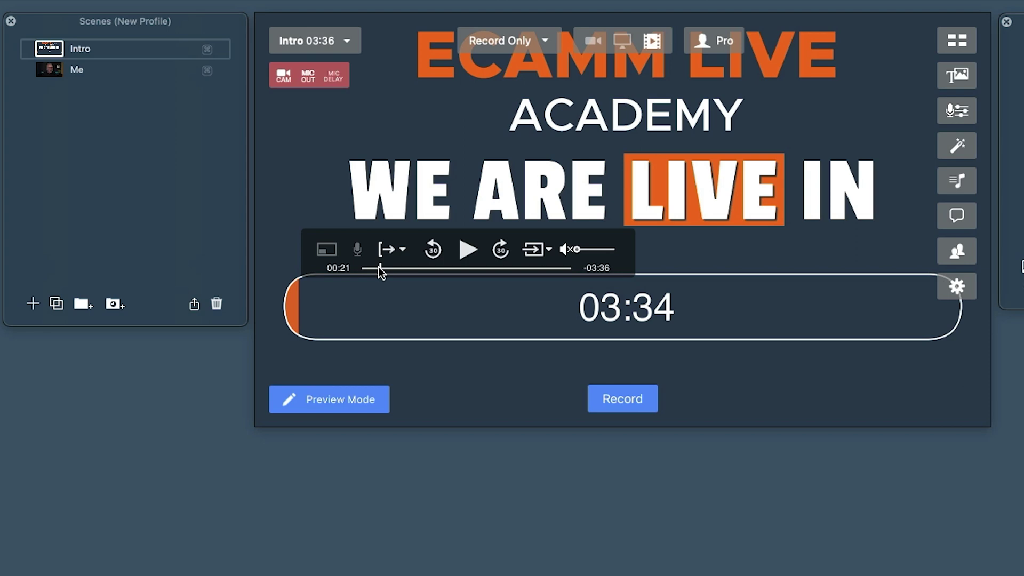
drag(379, 266, 568, 267)
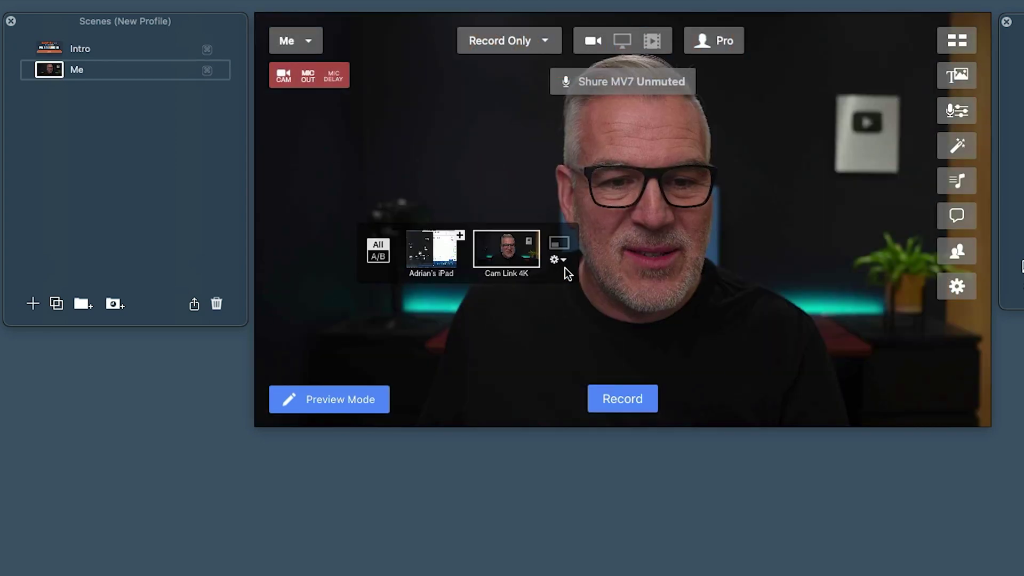
click(40, 51)
drag(517, 268, 565, 272)
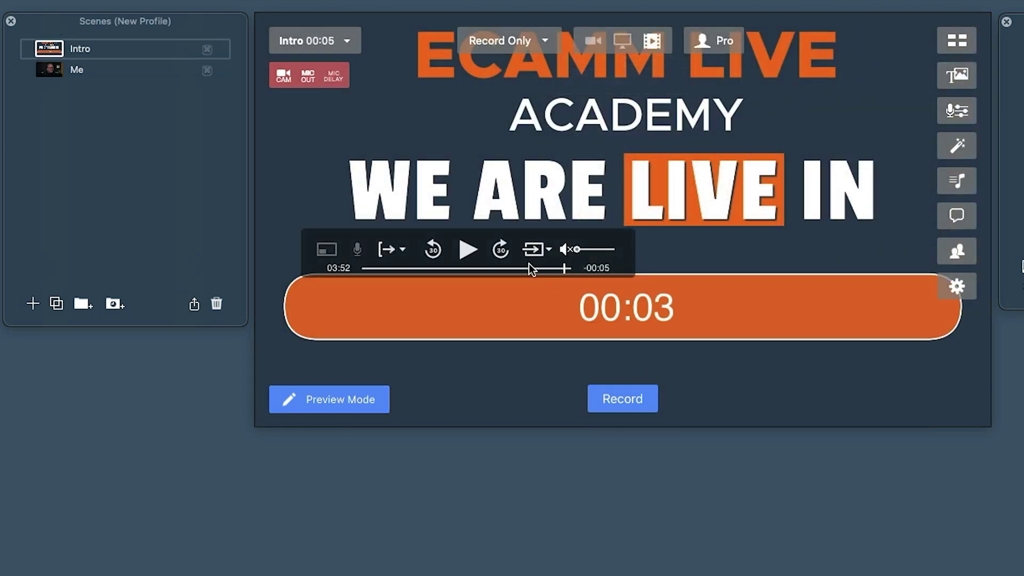
click(466, 248)
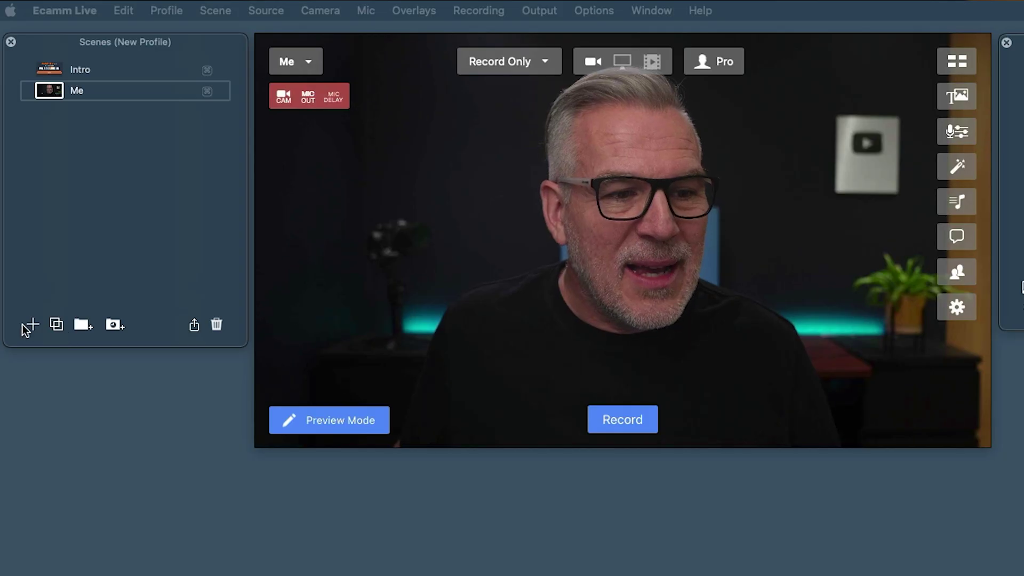
Add a New Scene and set its source to Blank instead of the camera.
click(32, 325)
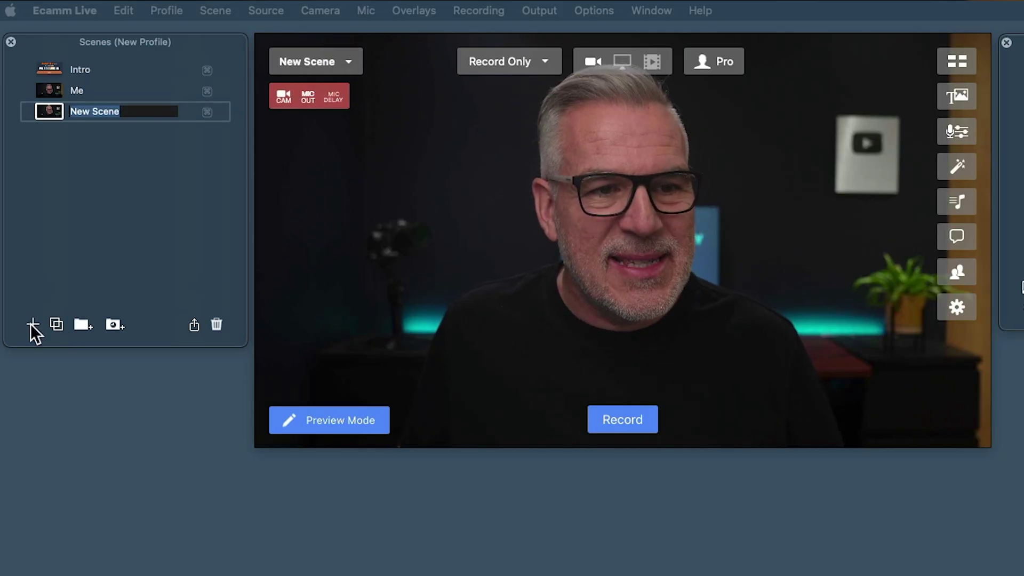
click(381, 216)
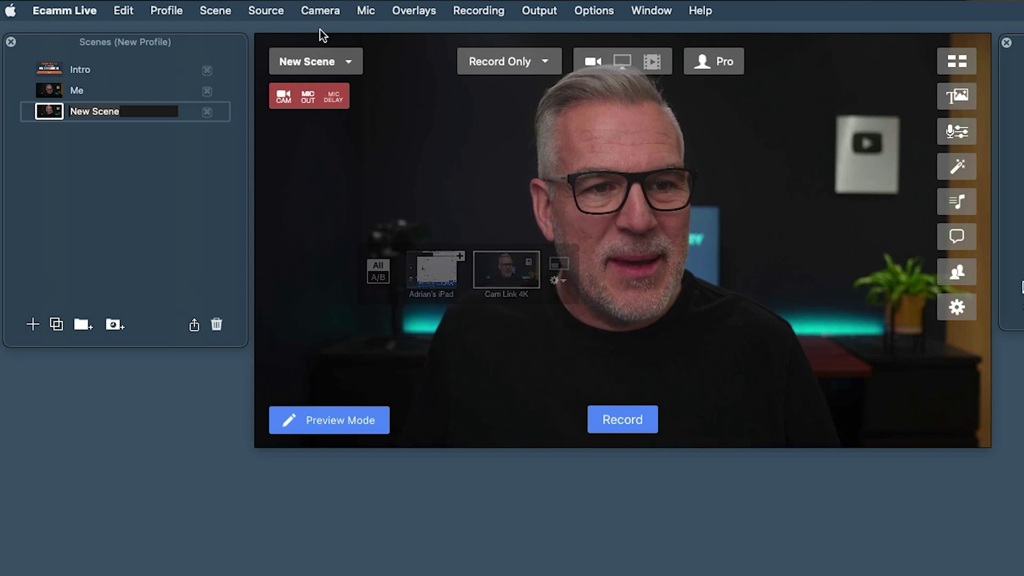
click(265, 11)
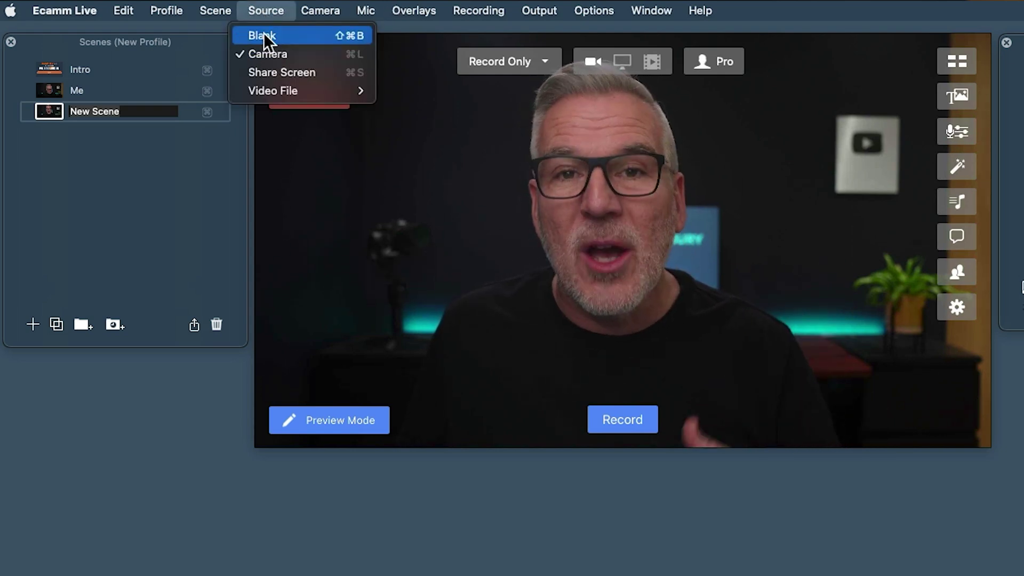
click(263, 34)
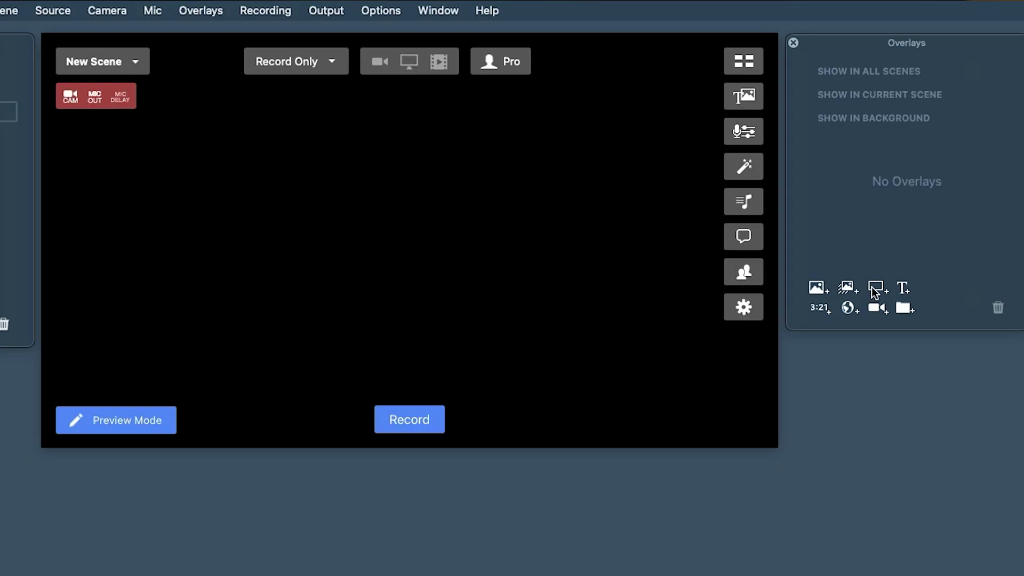
Add a Screen Share overlay showing Ecamm Live > Comments & Reactions with a Custom shape.
click(874, 288)
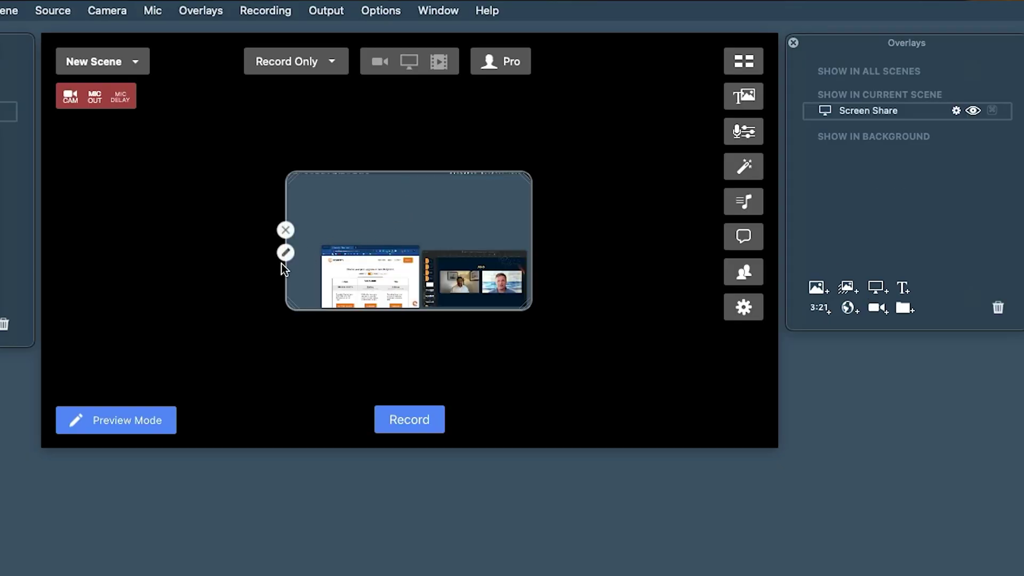
click(285, 252)
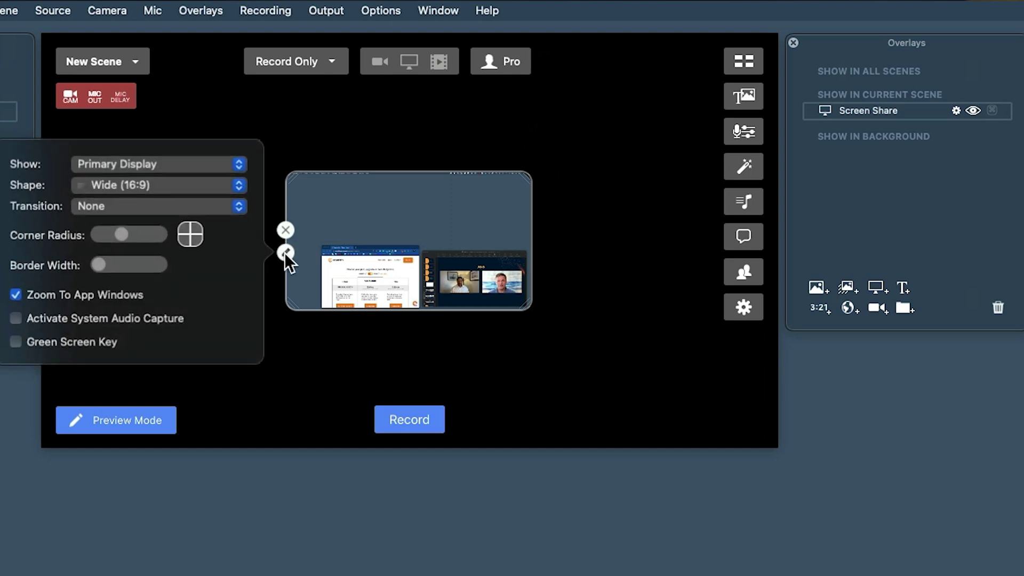
click(100, 165)
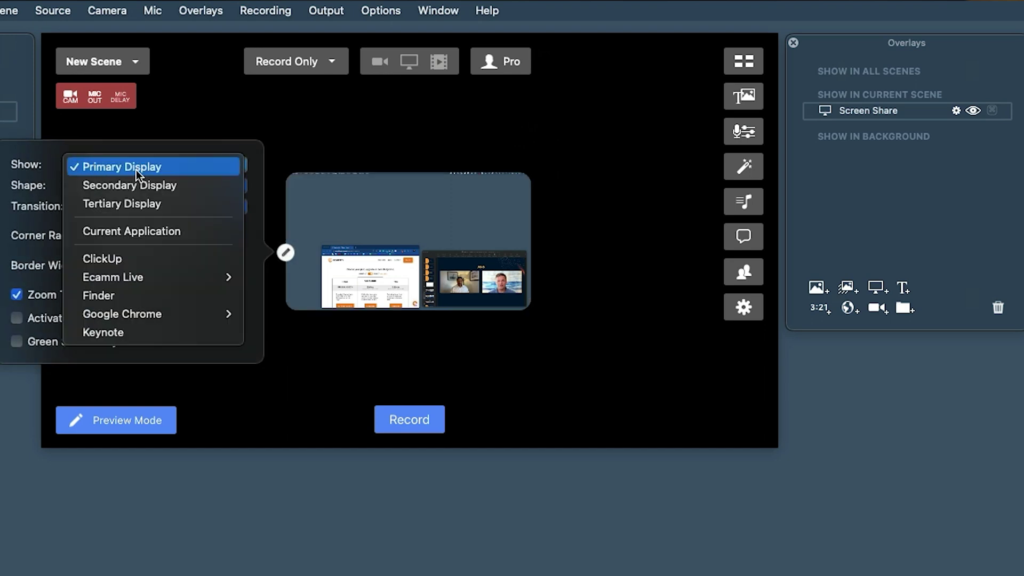
mouse_move(136, 277)
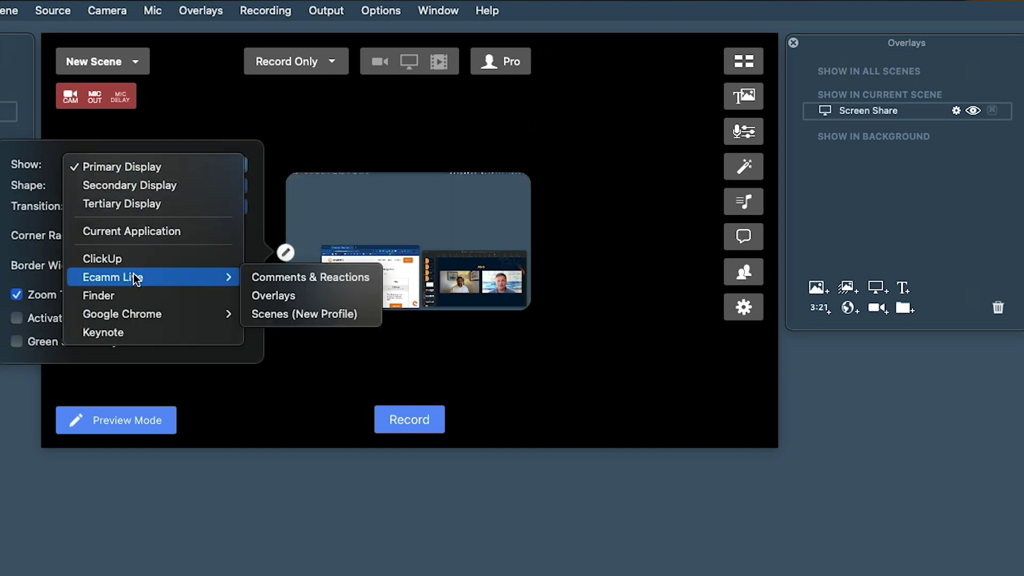
click(272, 278)
click(116, 185)
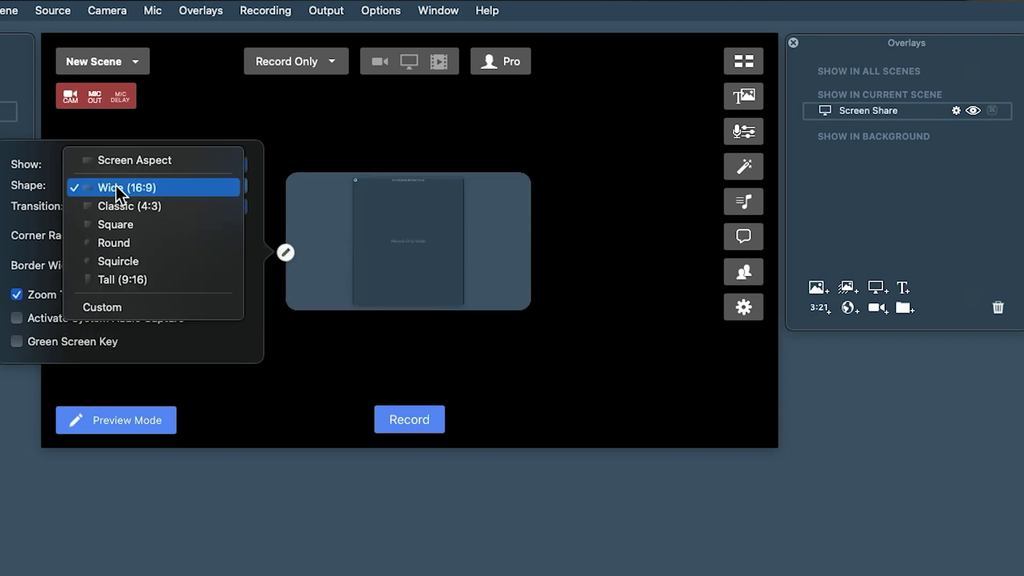
click(110, 303)
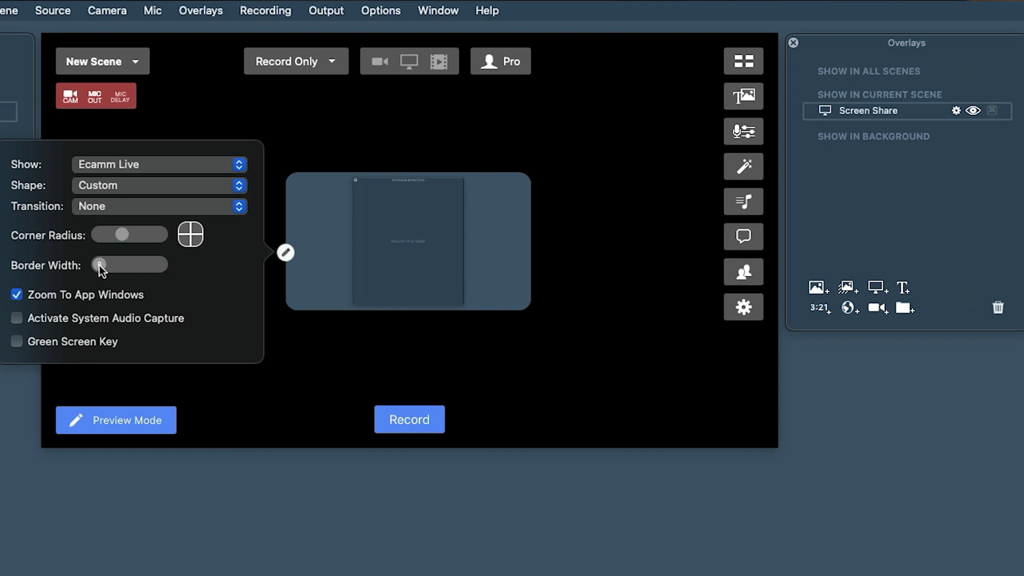
click(294, 308)
Place the Comments & Reactions overlay at the canvas top-right and trim its edges into a tall box.
drag(294, 310, 324, 404)
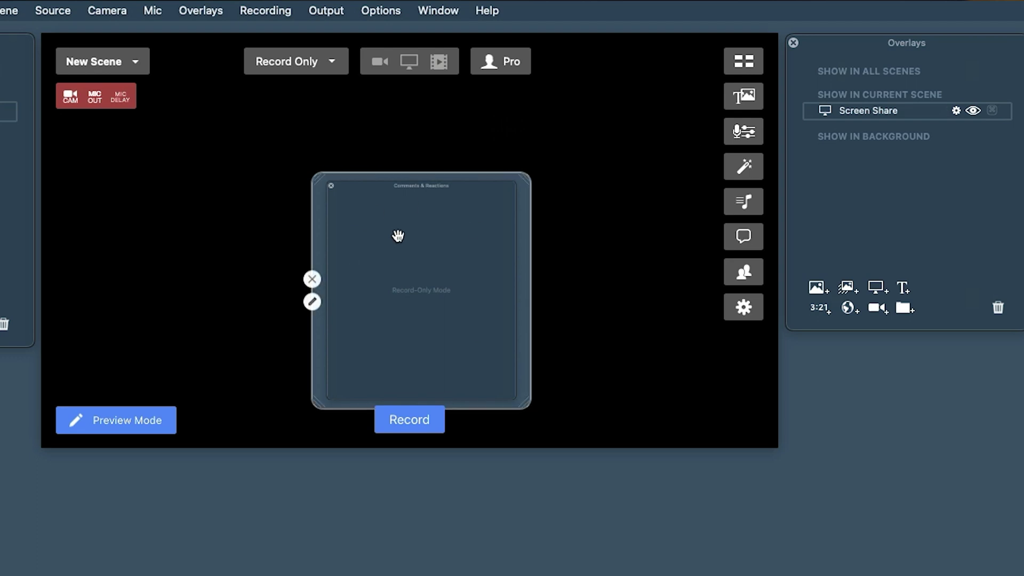
drag(398, 235, 679, 102)
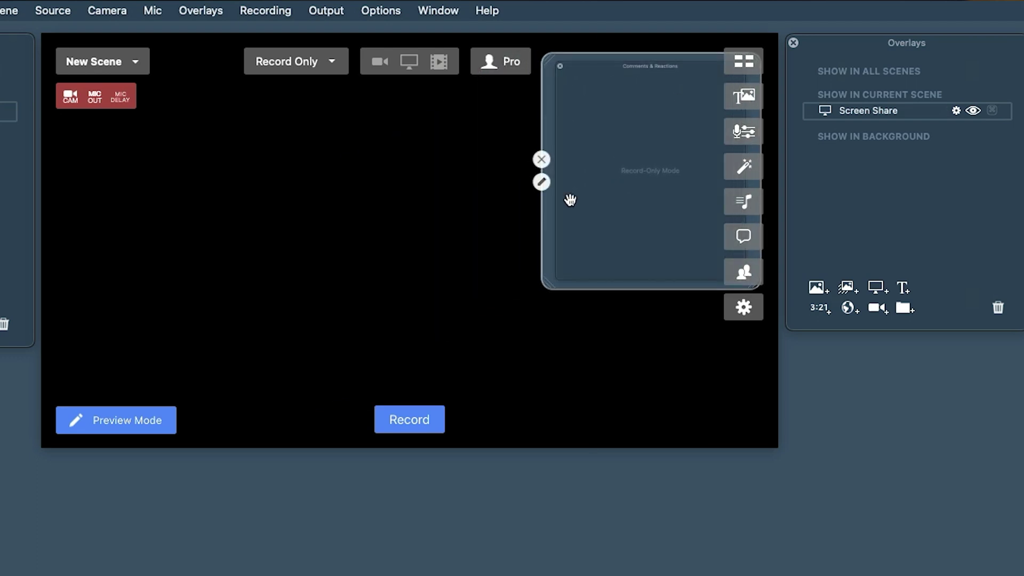
drag(547, 286, 424, 416)
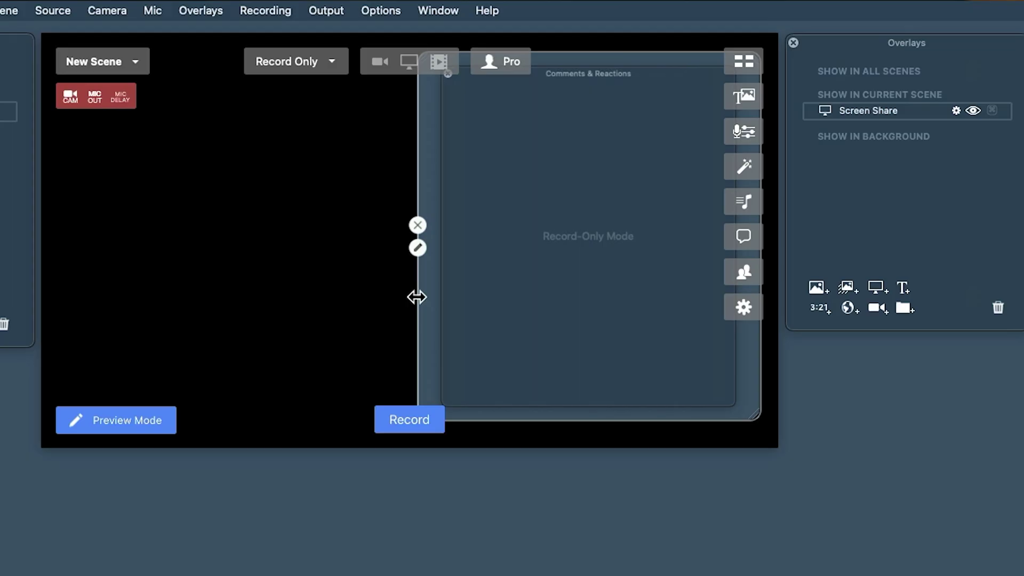
drag(417, 297, 446, 301)
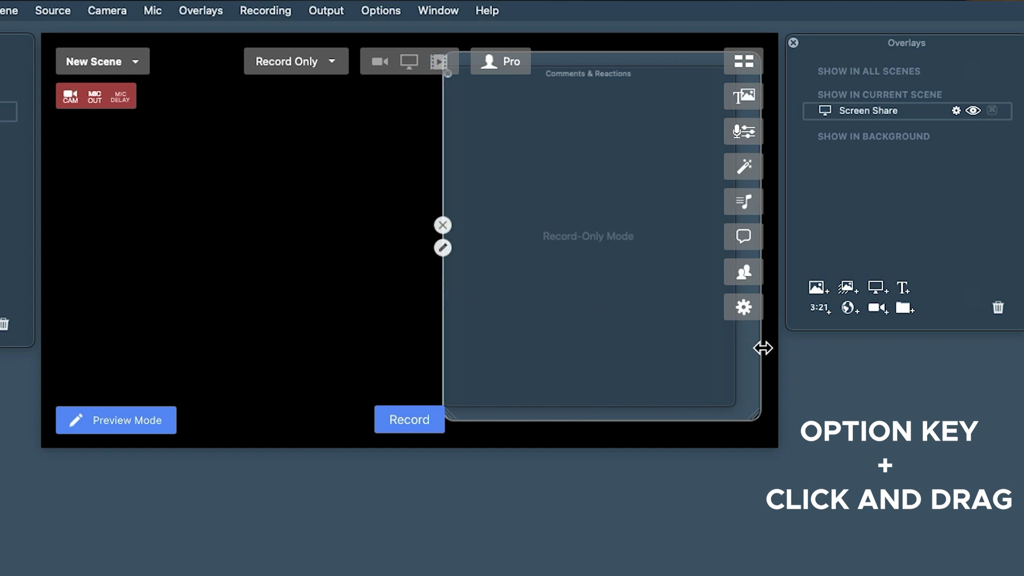
drag(763, 348, 745, 350)
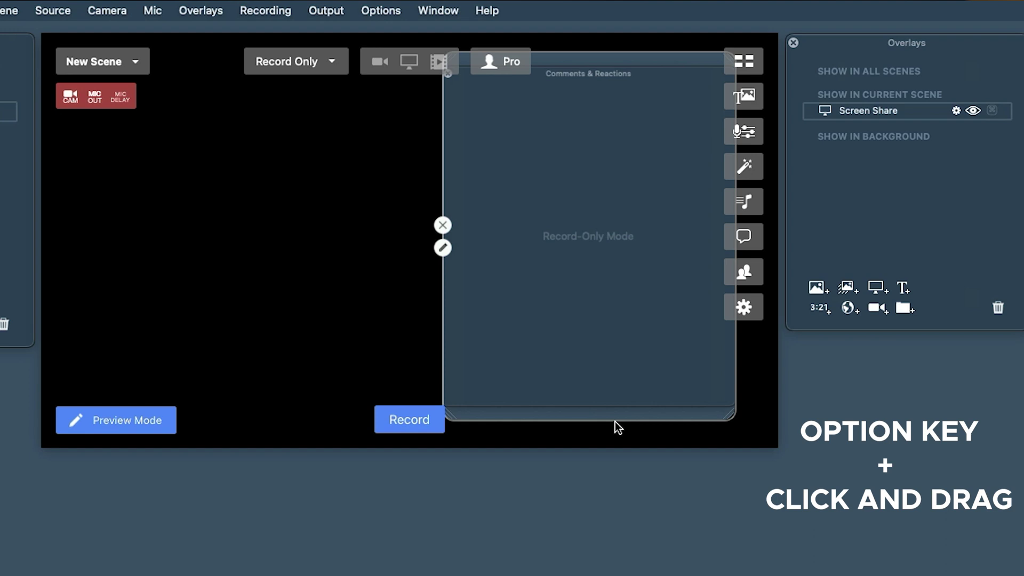
drag(619, 424, 619, 412)
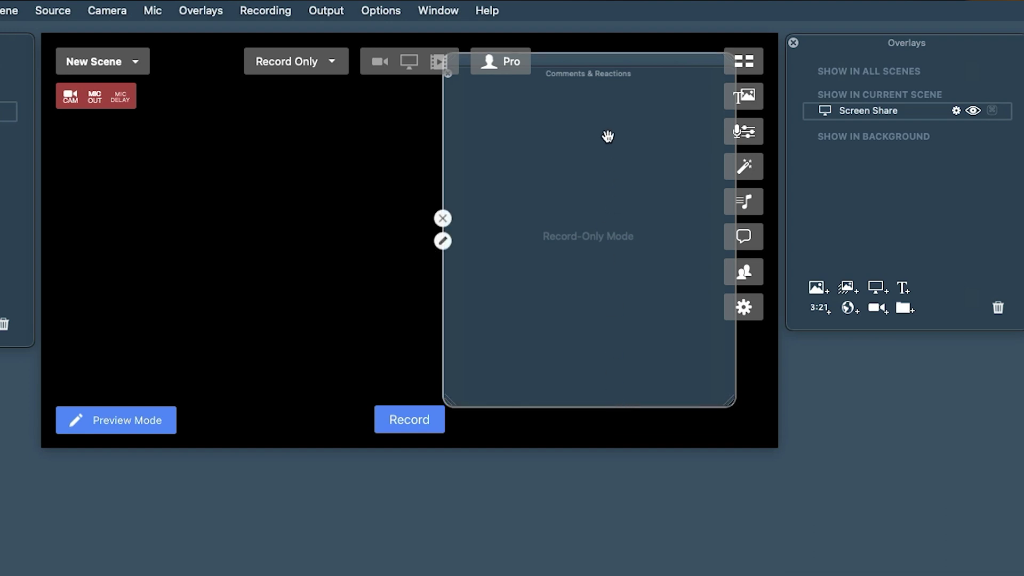
drag(619, 60, 621, 84)
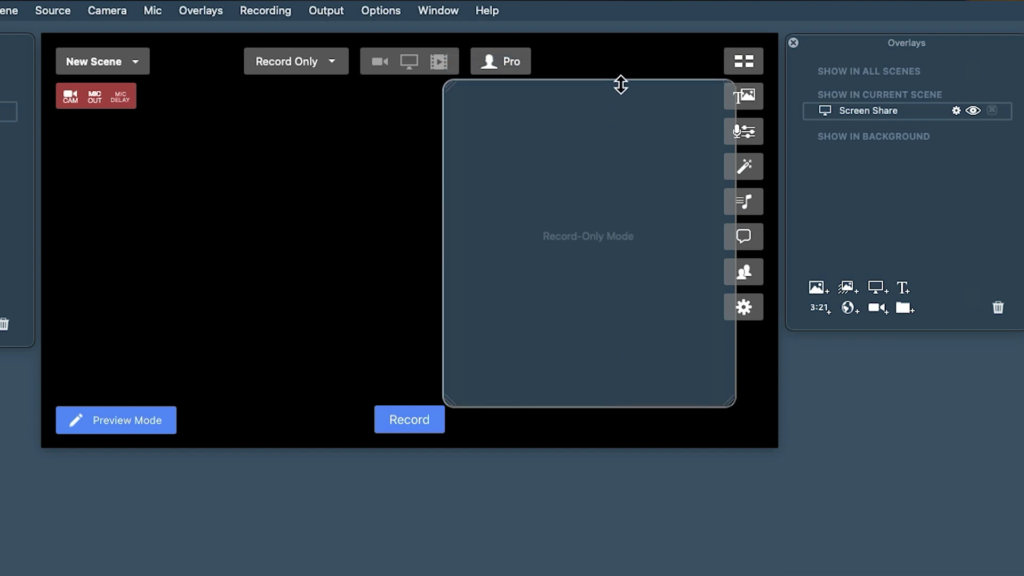
Nudge the screen share box slightly right and down.
mouse_move(614, 157)
mouse_down()
mouse_move(627, 164)
mouse_move(619, 152)
mouse_up()
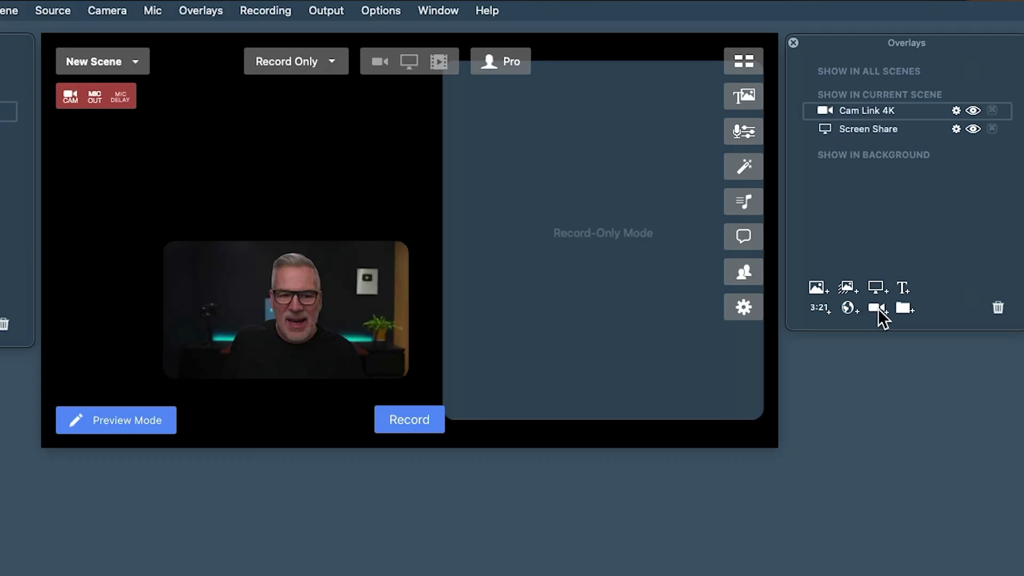
Place the Cam Link 4K camera at the upper left and give it a Custom shape.
drag(298, 338, 236, 243)
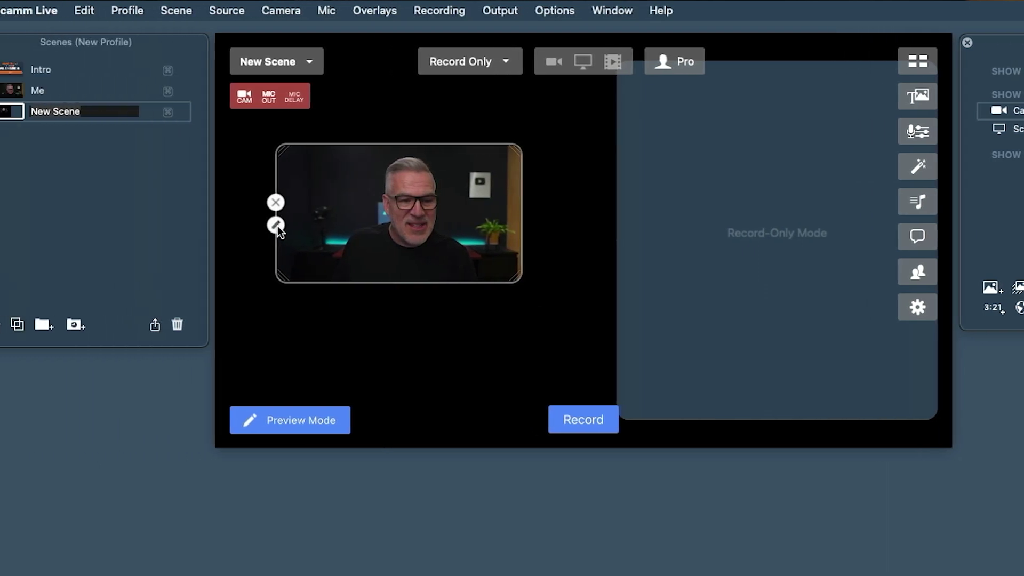
click(101, 224)
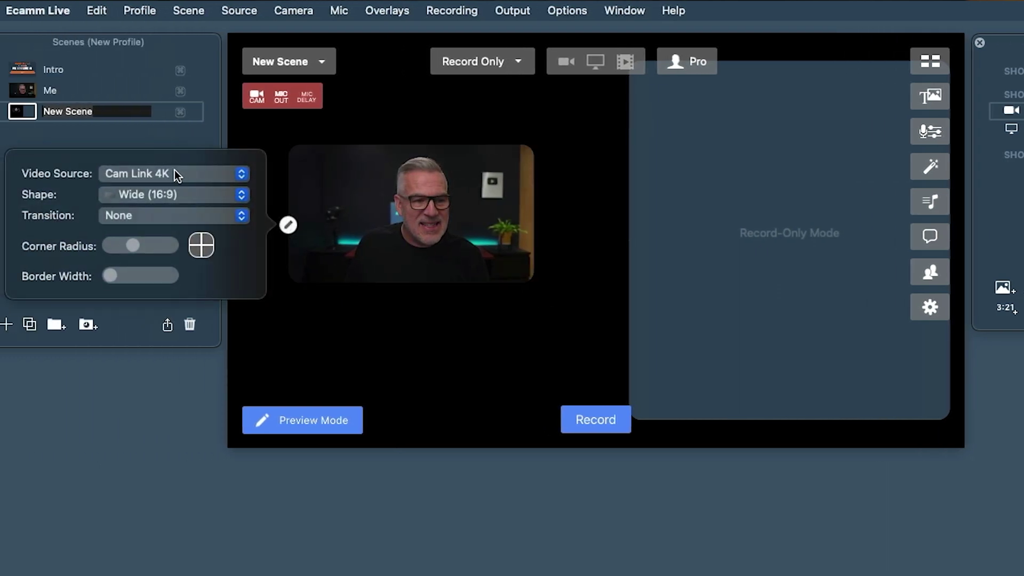
click(177, 193)
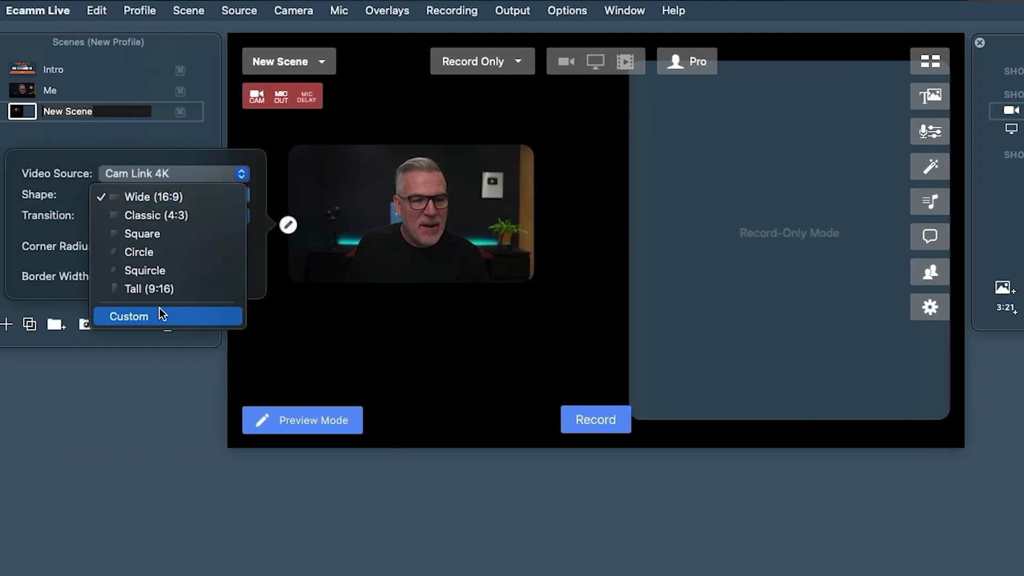
click(148, 315)
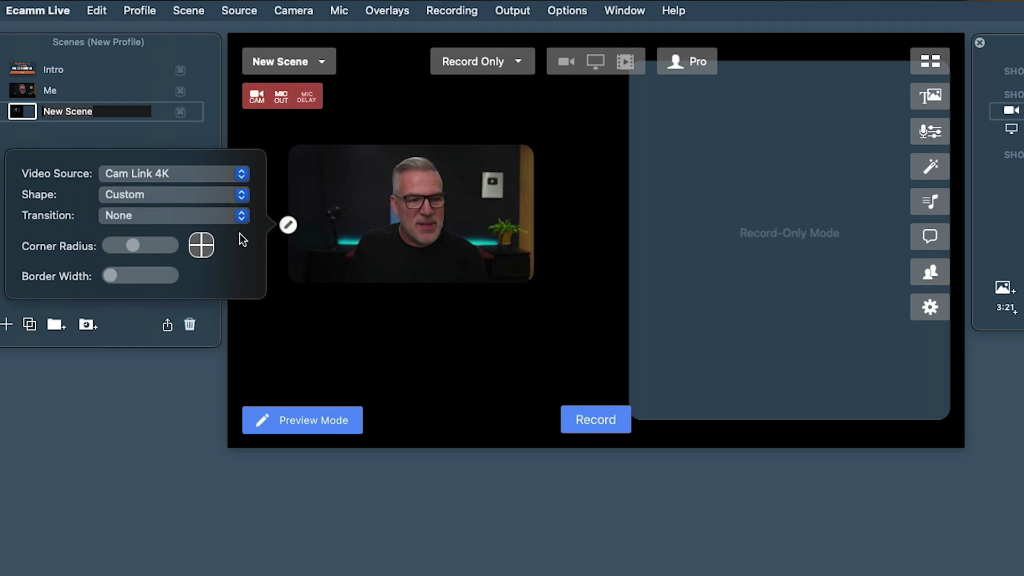
Reshape the camera into a roughly square frame and shift it up and right.
mouse_move(509, 291)
drag(528, 282, 522, 364)
drag(436, 286, 488, 255)
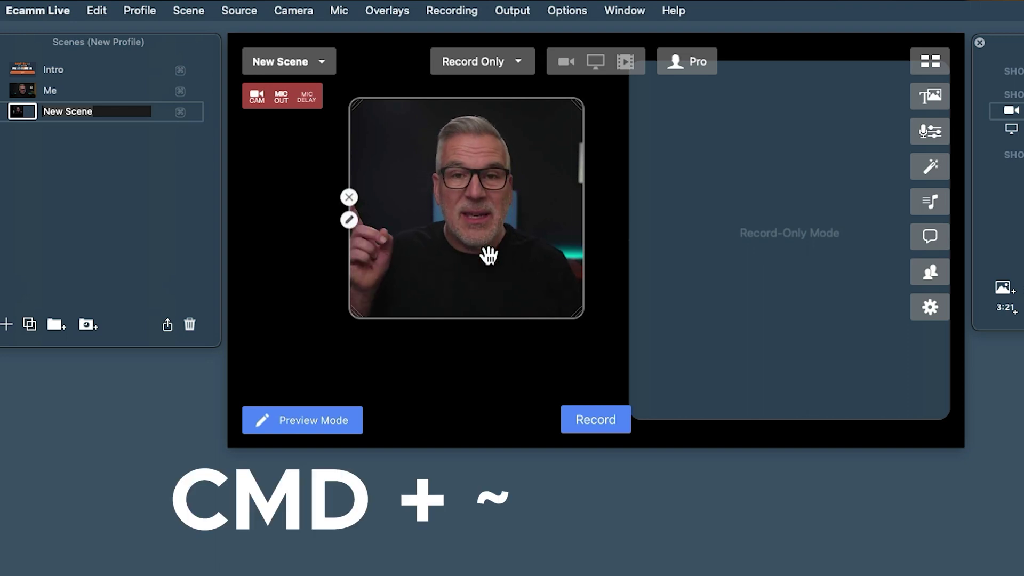
Hide the preview controls (Cmd+~), then size the camera to fill the left half, matching the screen share's height.
key(super+grave)
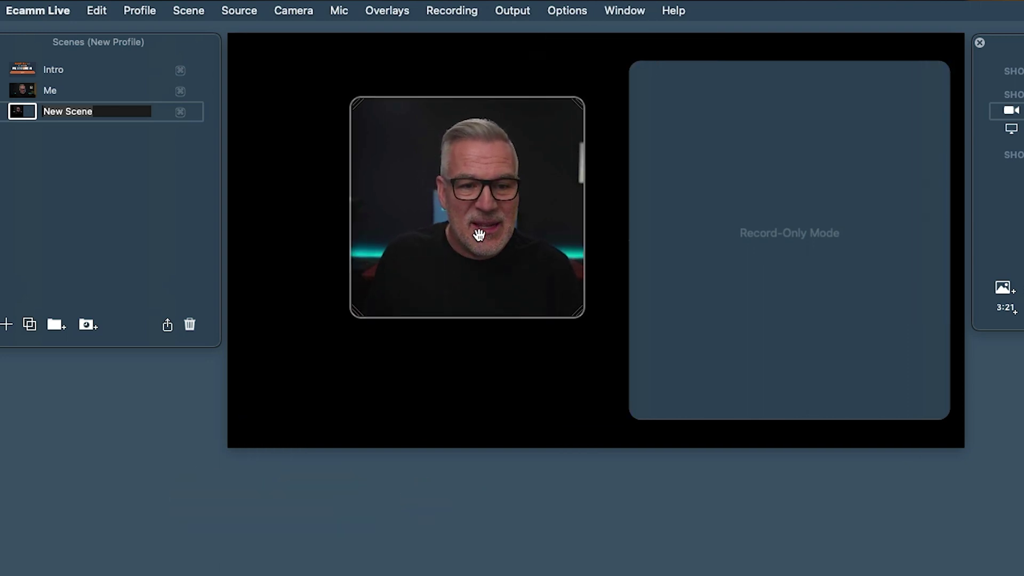
drag(475, 230, 501, 201)
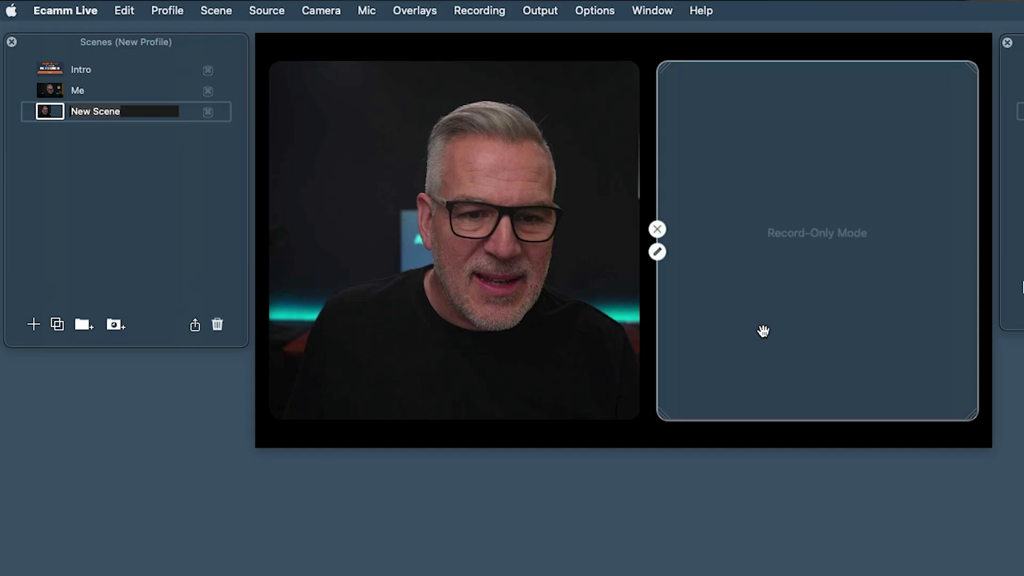
mouse_move(761, 331)
mouse_down()
mouse_move(713, 329)
mouse_move(763, 330)
mouse_up()
drag(633, 414, 490, 264)
mouse_move(714, 424)
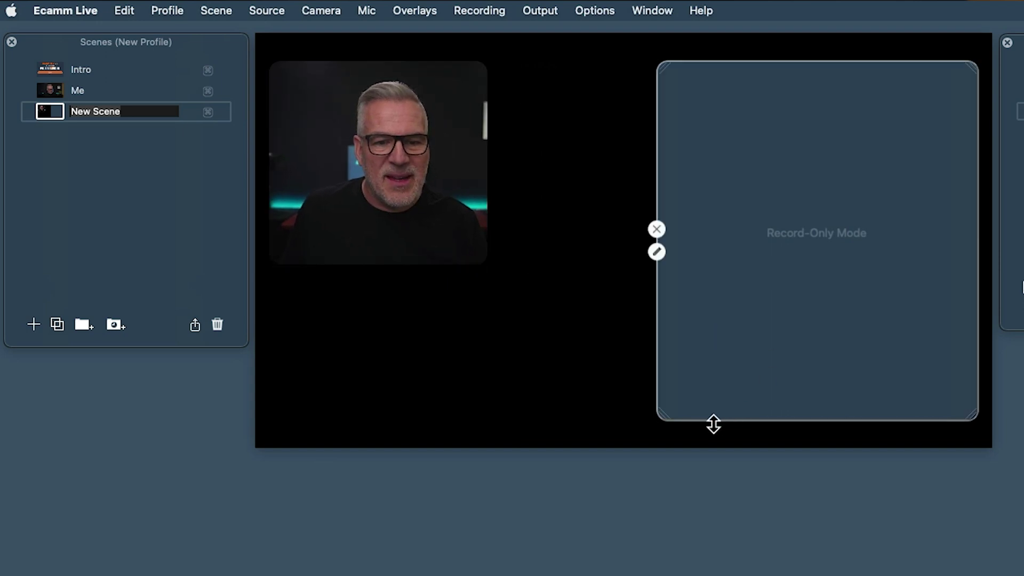
drag(670, 421, 645, 435)
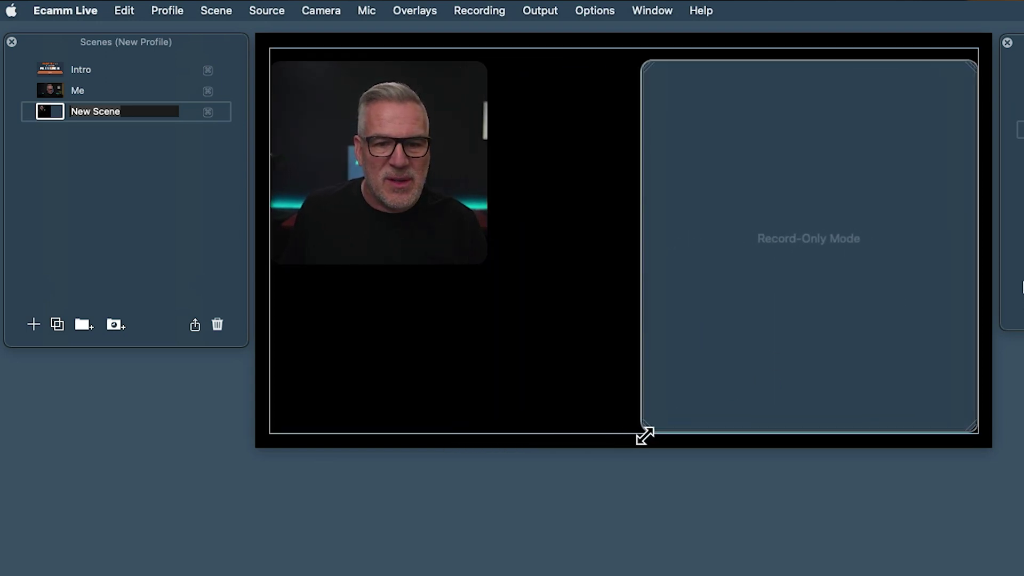
drag(486, 264, 622, 429)
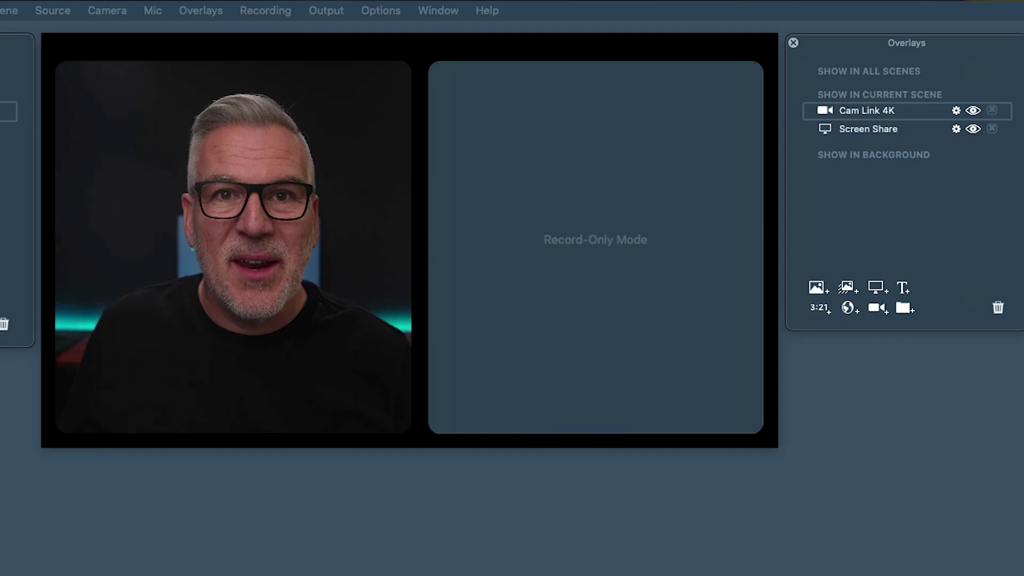
Add blue background.png and Background.png as backgrounds, toggle both overlays off and on, and open the screen share settings.
drag(1023, 299, 873, 157)
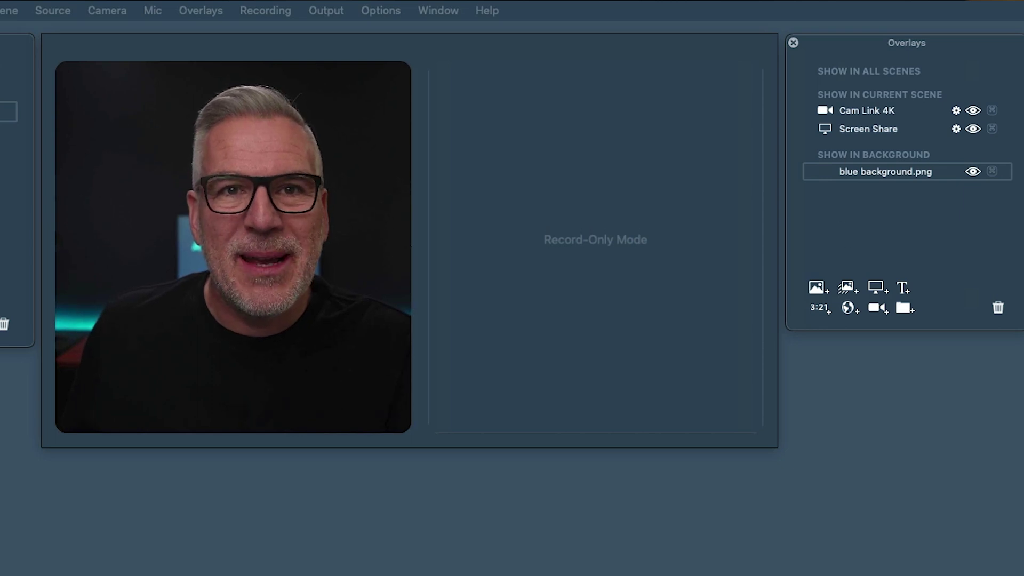
drag(1023, 213, 930, 164)
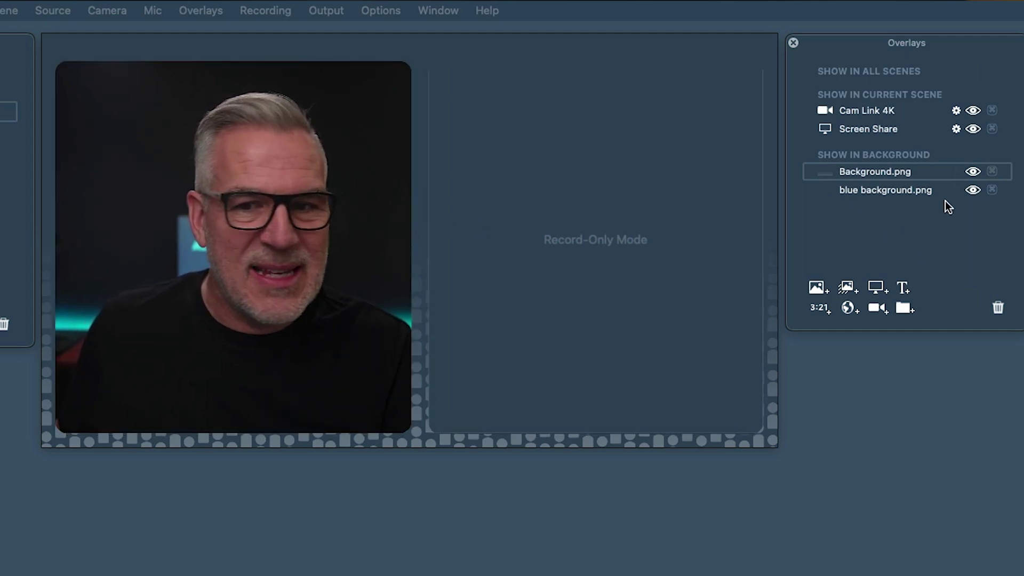
click(974, 111)
click(974, 128)
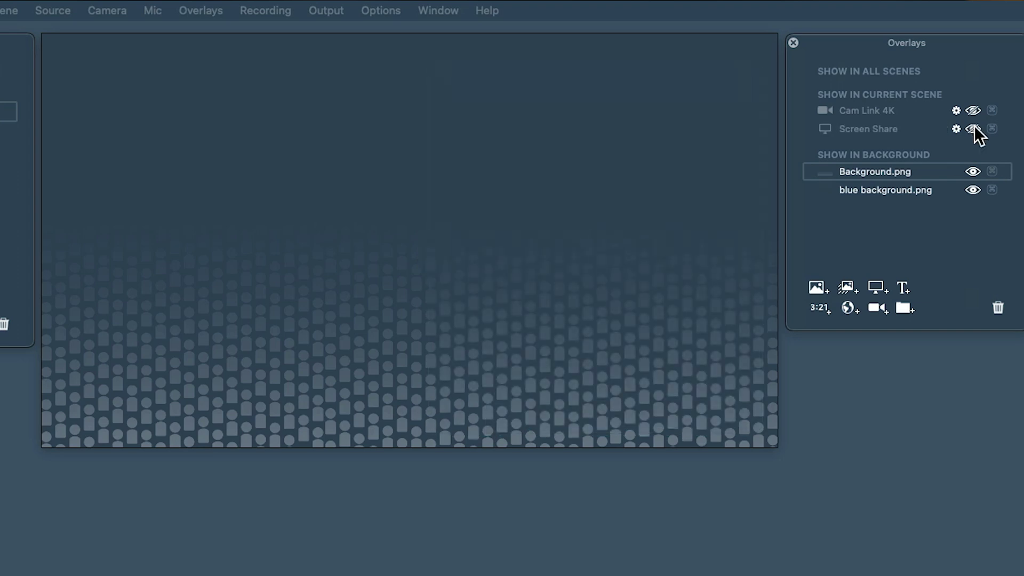
click(972, 110)
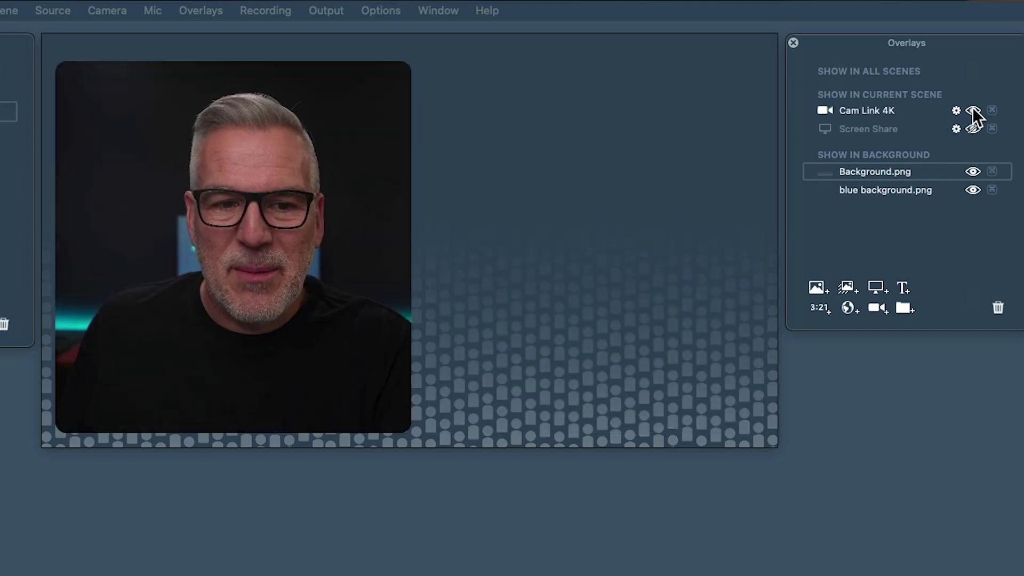
click(974, 129)
mouse_move(613, 235)
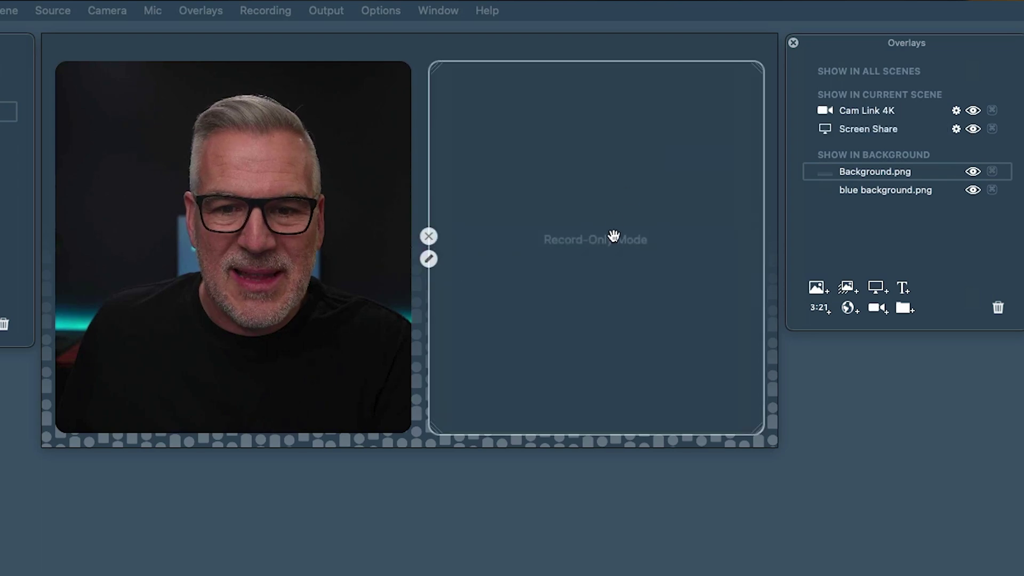
click(428, 260)
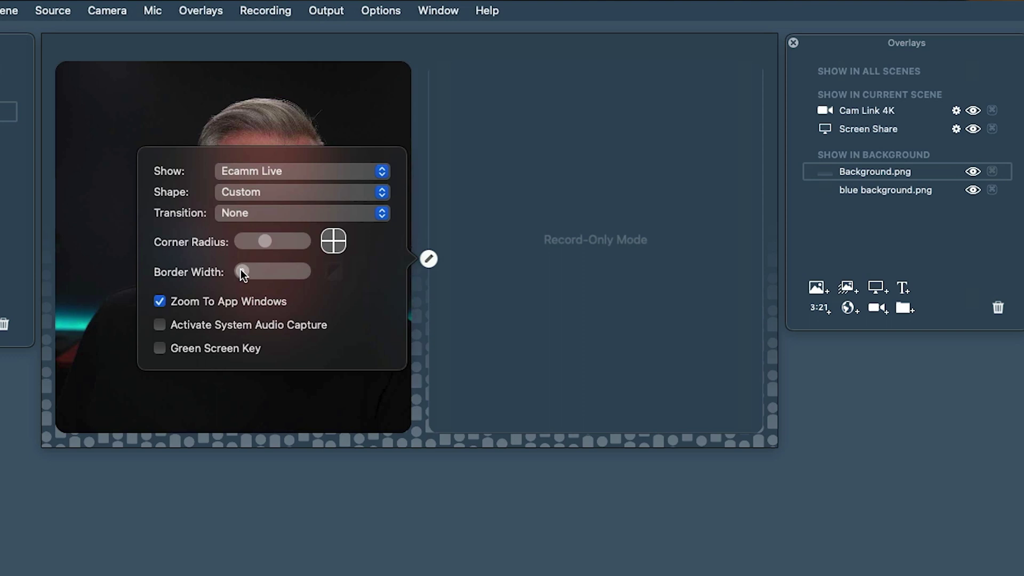
Give the screen-share tile a thin orange border.
drag(242, 272, 247, 271)
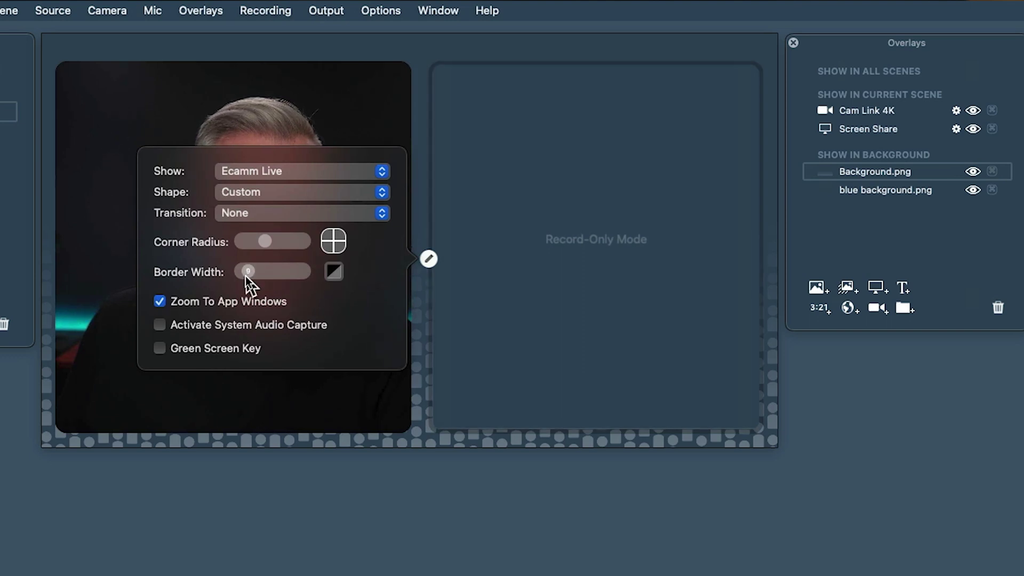
click(334, 271)
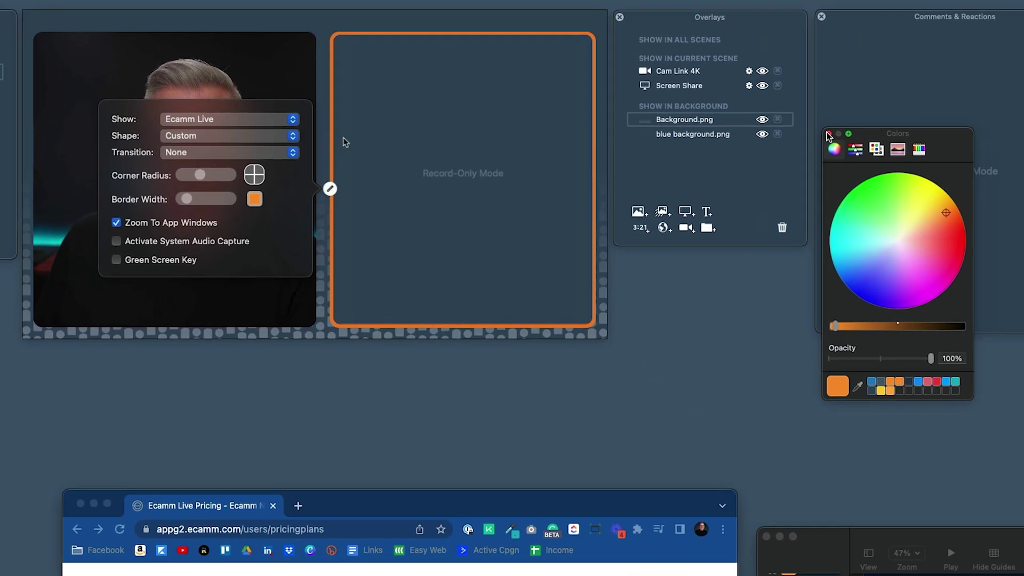
click(566, 117)
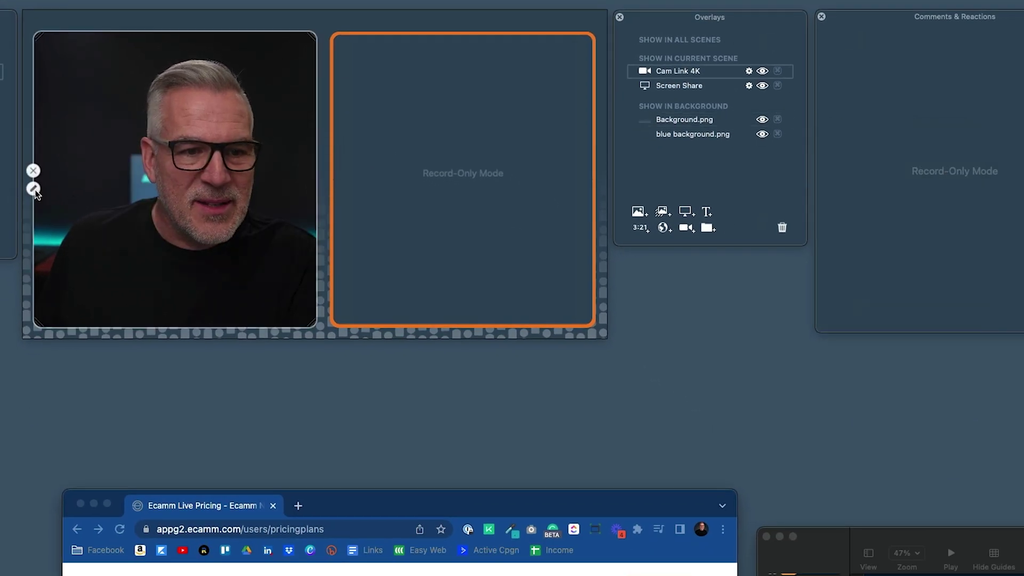
Give the camera tile a matching thin orange border.
click(33, 189)
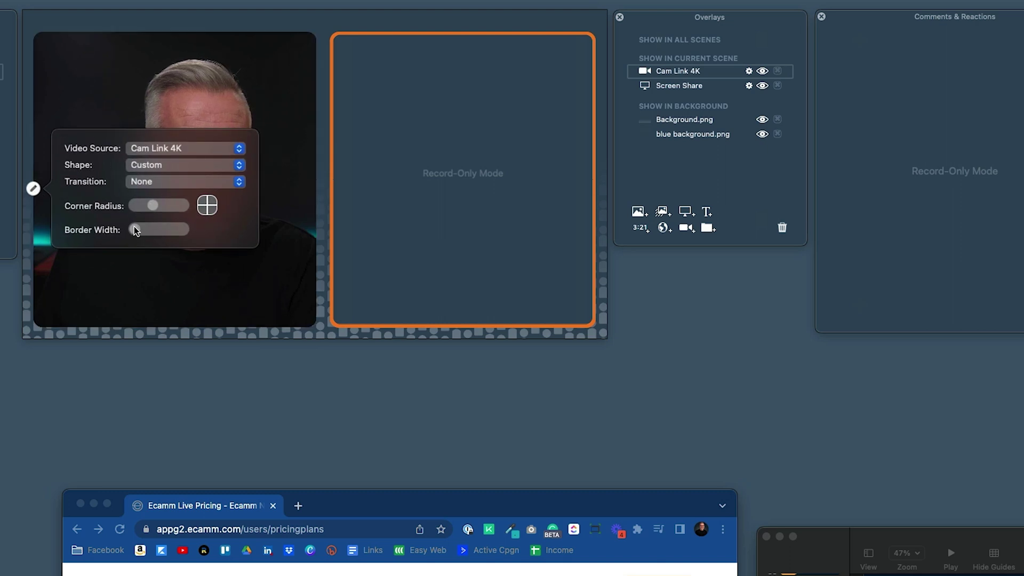
drag(136, 230, 140, 237)
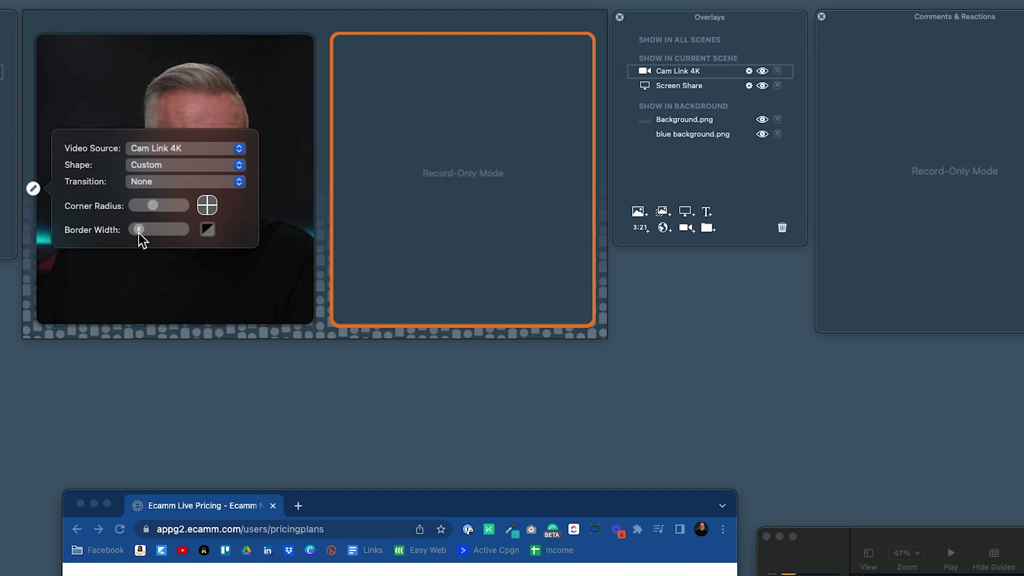
click(208, 231)
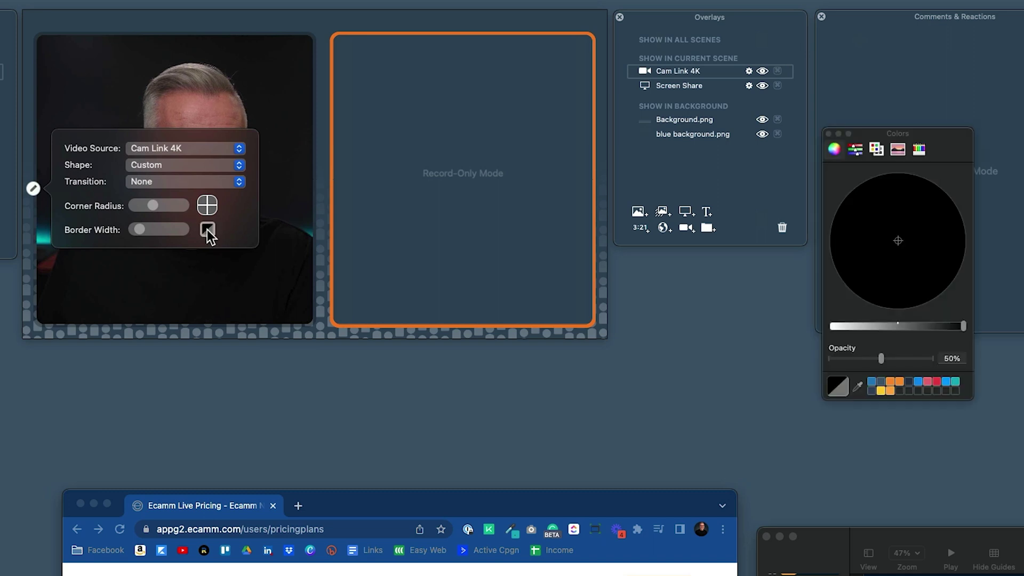
click(890, 382)
click(828, 134)
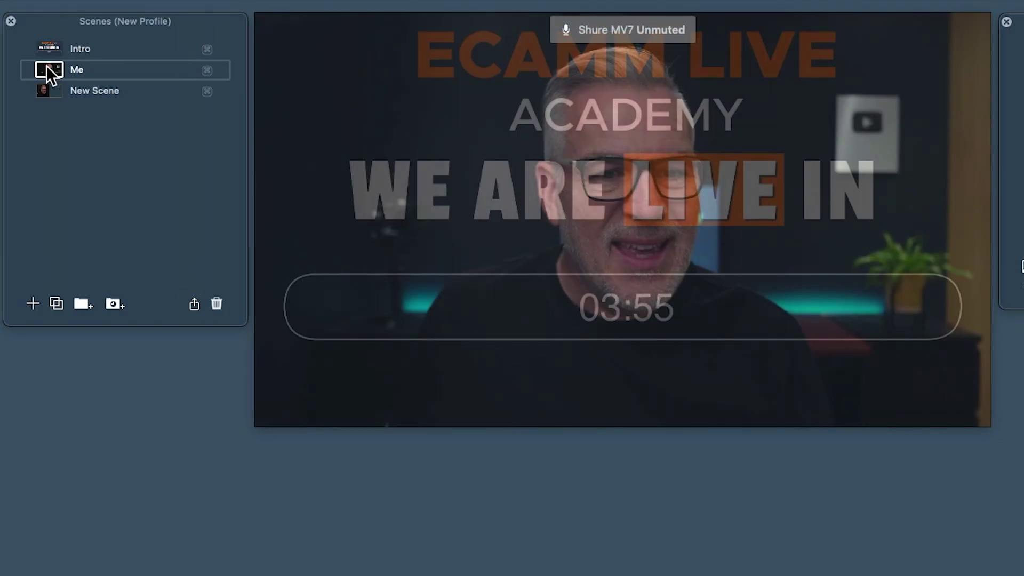
Switch the preview back to the two-panel New Scene with camera and comments.
mouse_move(46, 91)
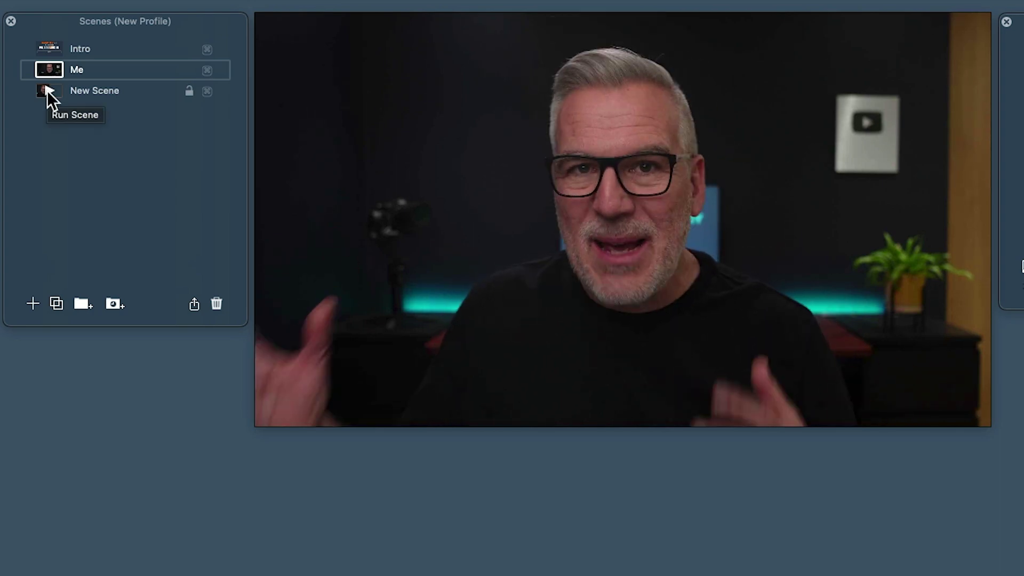
click(47, 91)
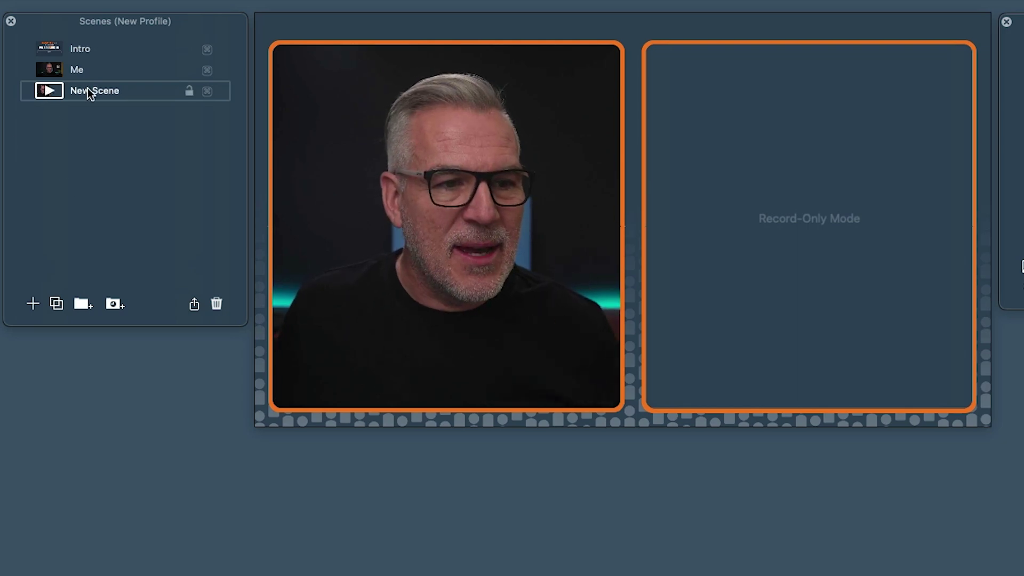
Duplicate New Scene, rename the original to Comments, and start renaming the copy.
click(56, 303)
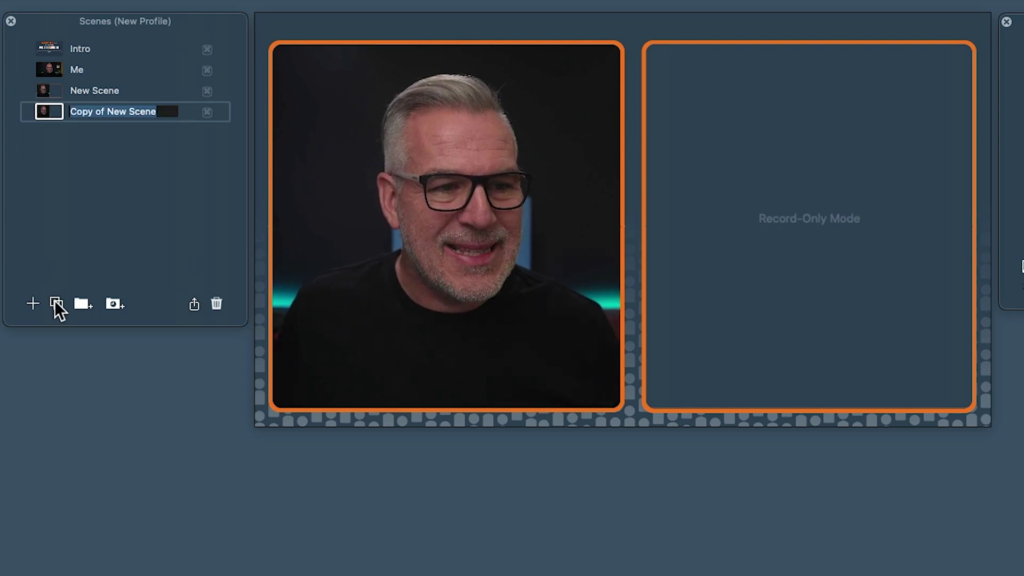
click(105, 120)
double_click(95, 92)
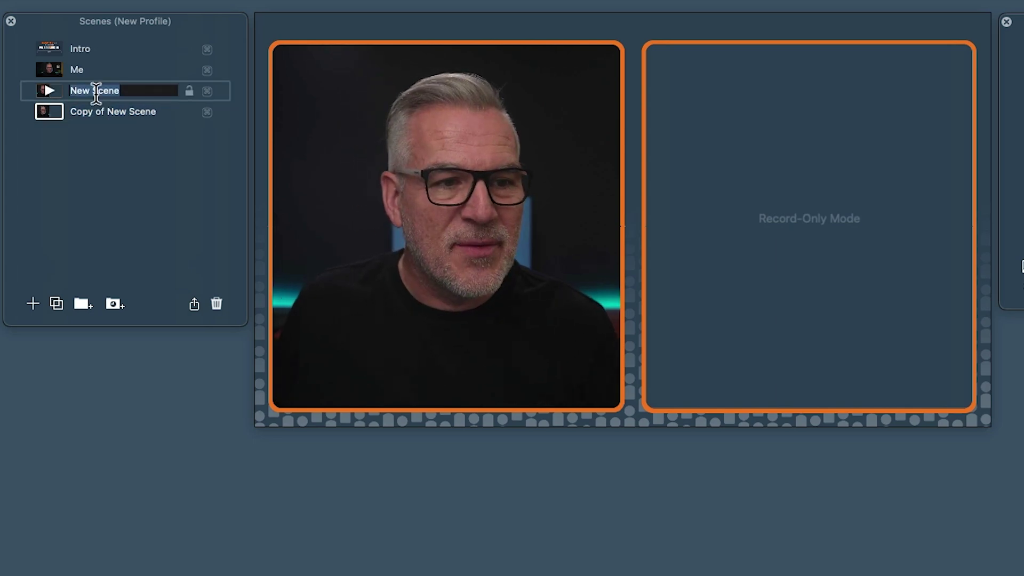
text(Con)
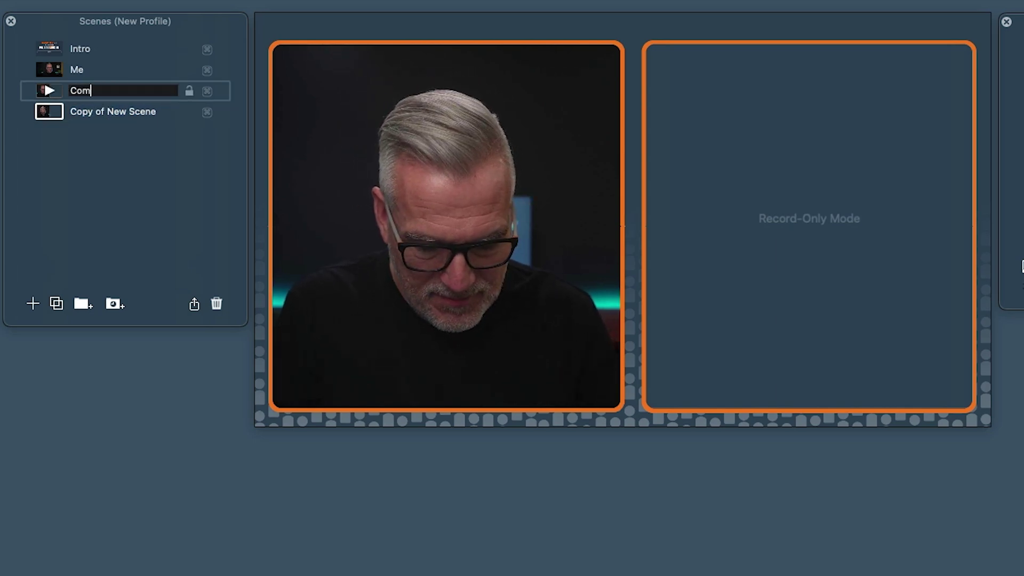
text(ments)
click(101, 114)
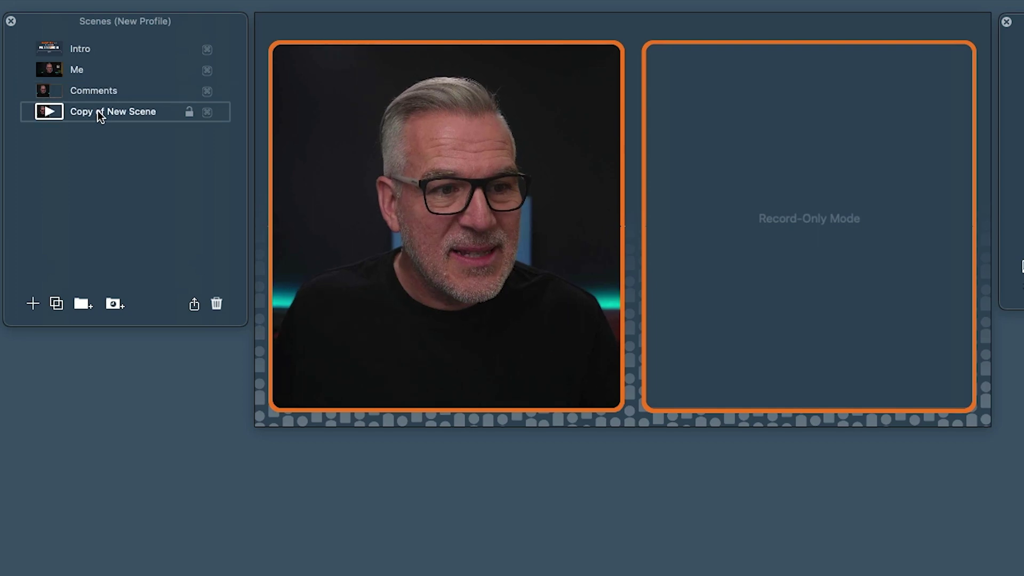
double_click(99, 113)
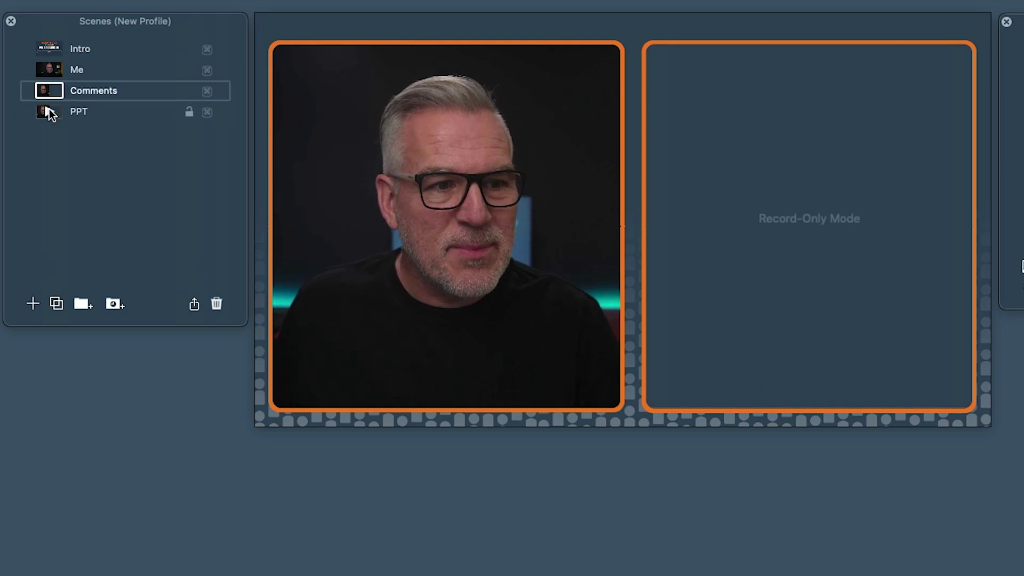
Select the PPT scene and shrink its camera tile to a small box at the upper left.
click(48, 109)
mouse_move(697, 219)
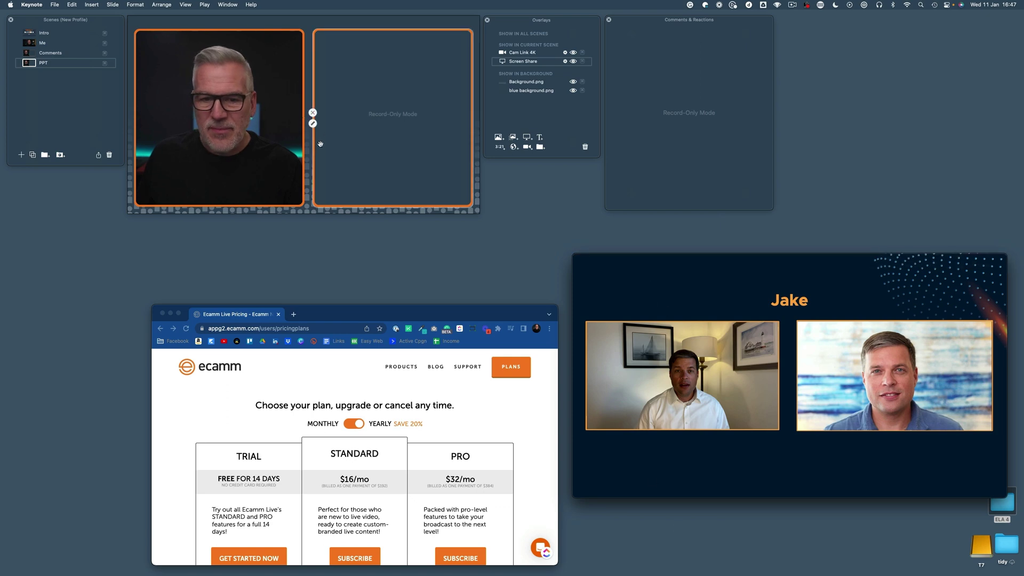
mouse_move(262, 30)
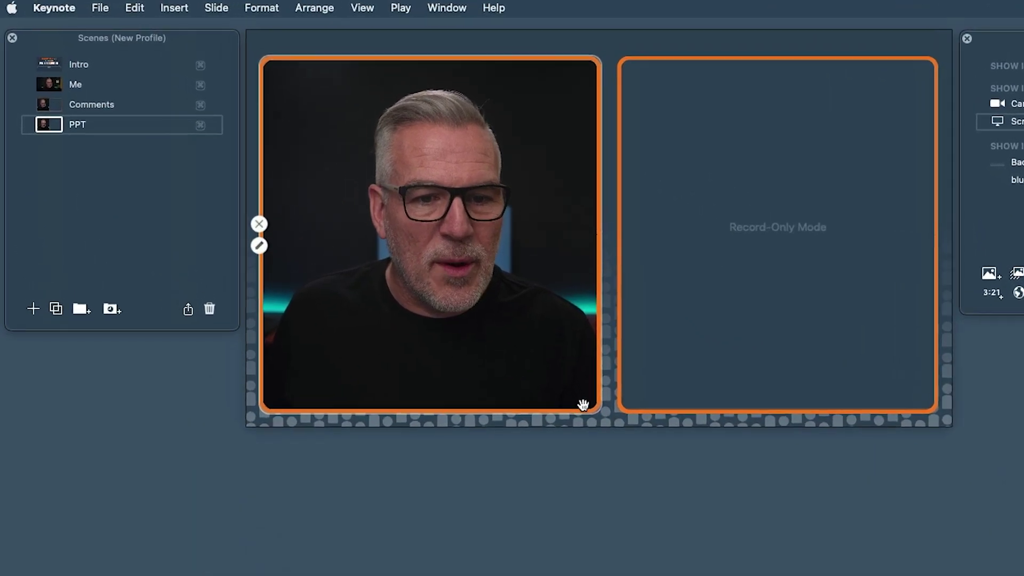
drag(611, 418, 383, 180)
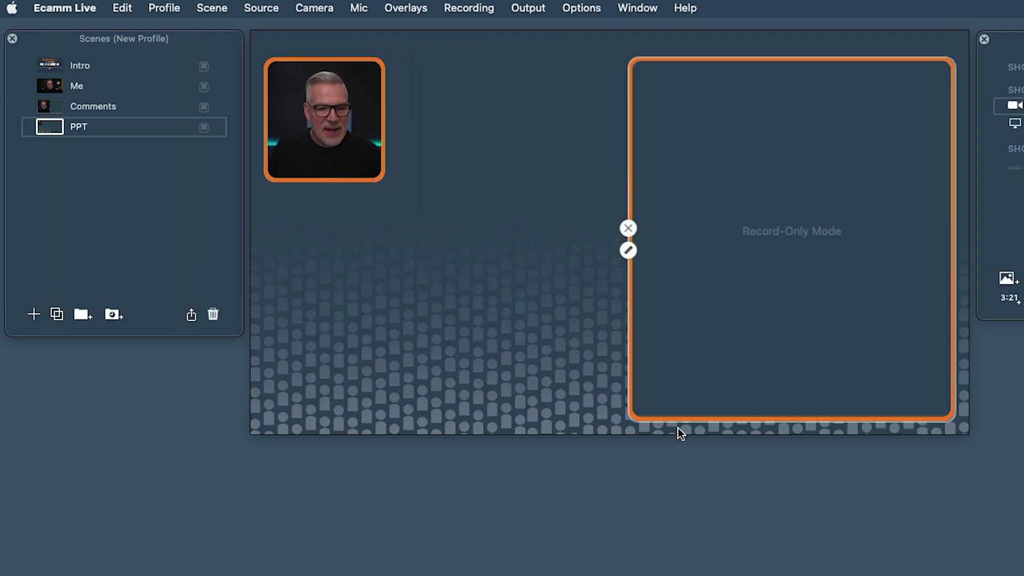
Set the screen-share tile's source to Keynote.
click(628, 250)
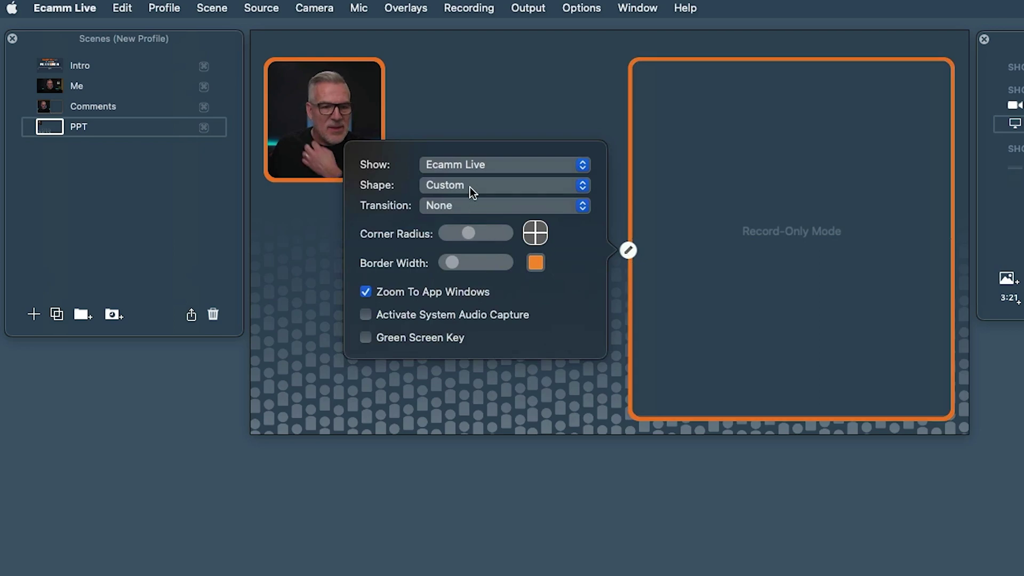
click(474, 165)
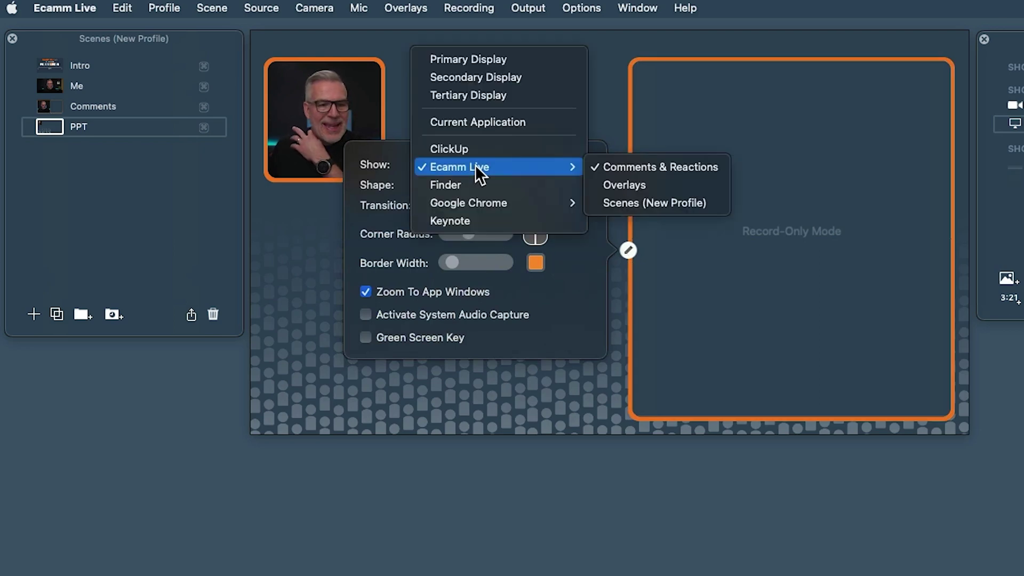
click(472, 220)
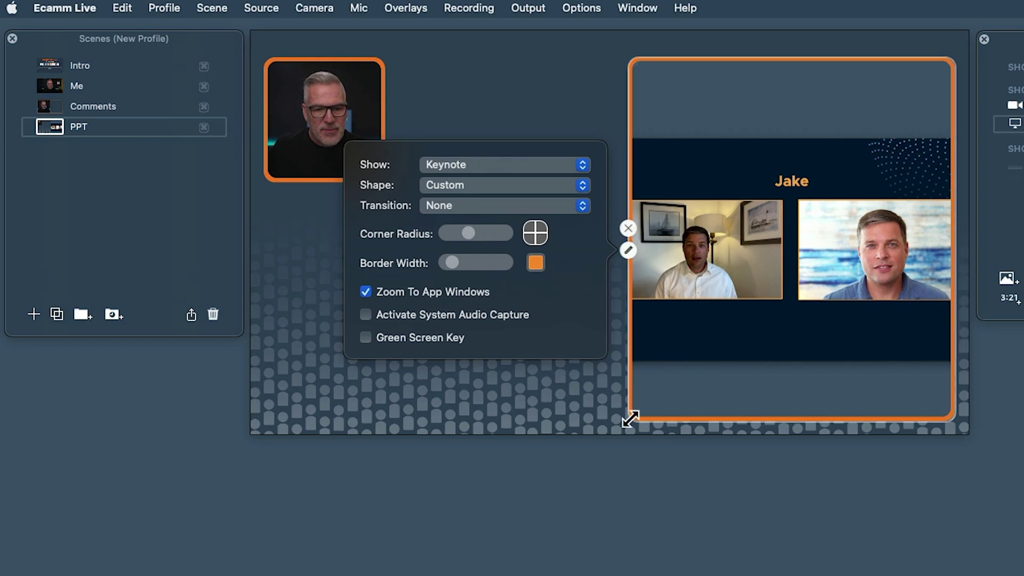
Enlarge the slide tile leftward and nudge the camera tile up over its corner.
drag(629, 419, 372, 411)
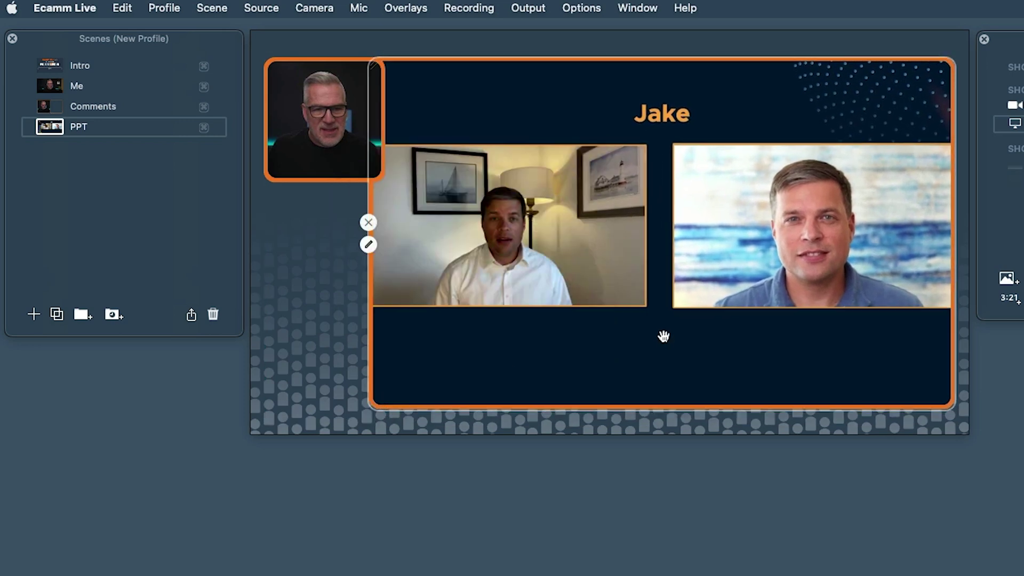
drag(670, 354, 670, 365)
drag(343, 146, 342, 130)
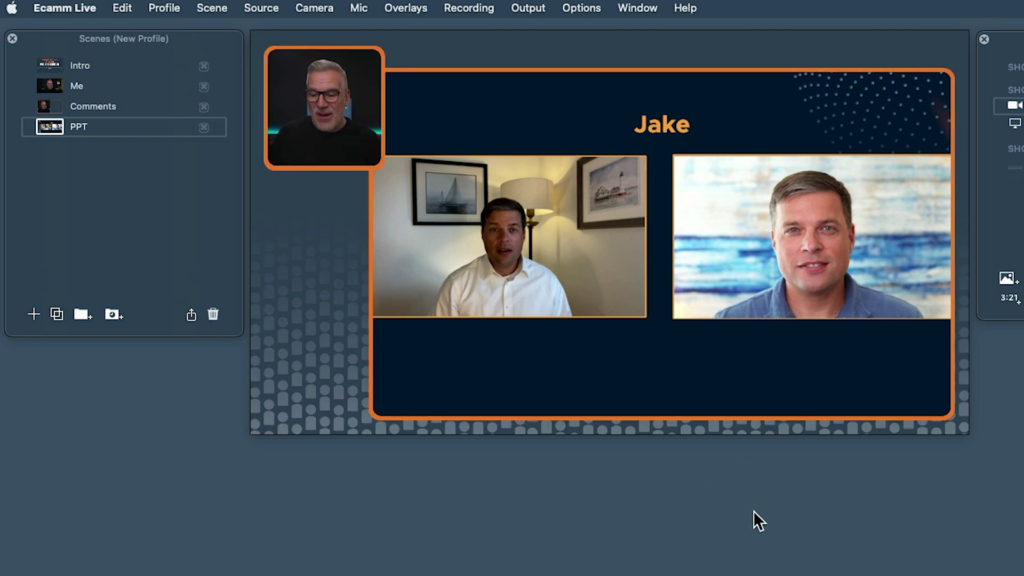
In Keynote, step forward through the slides and back to the earlier one.
key(super+Tab)
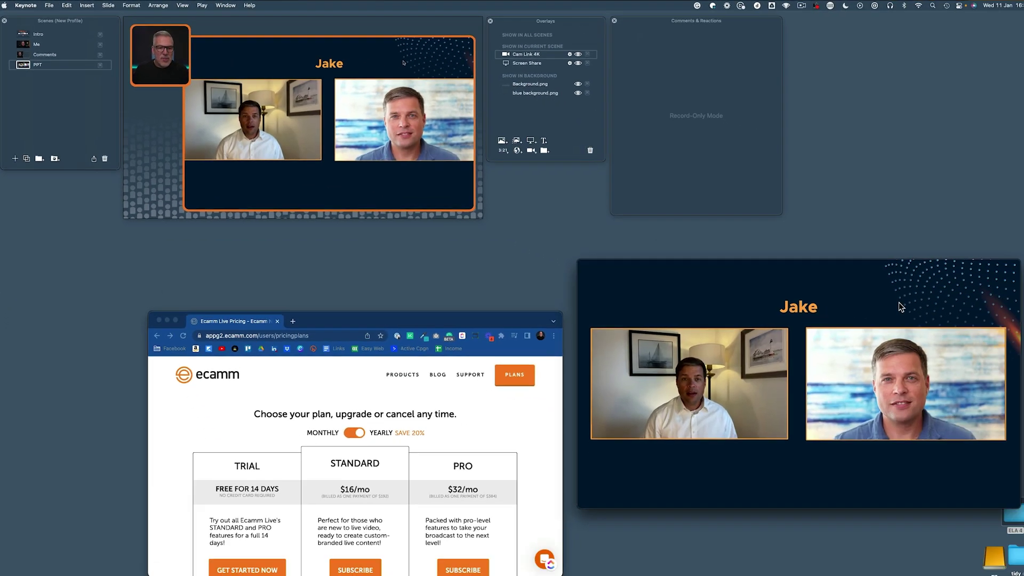
key(Right)
key(Right)
key(Left)
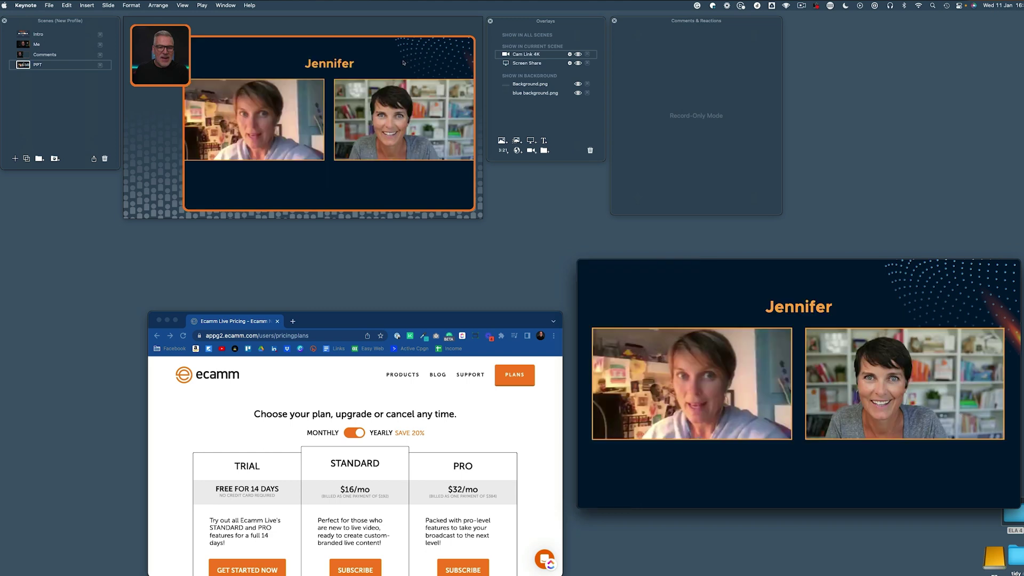
key(Left)
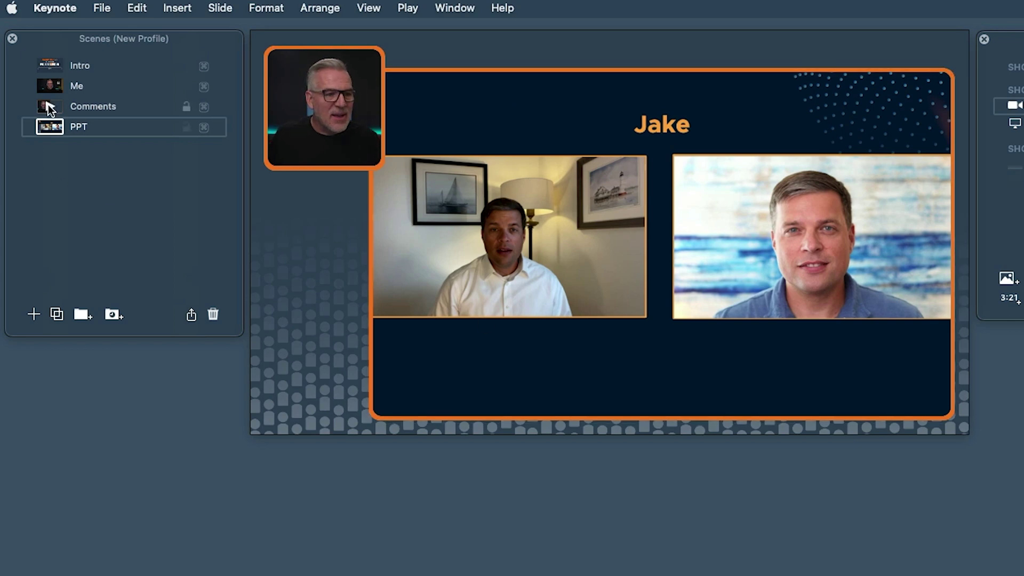
Cycle the Me and Comments scenes, ending with the PPT scene live.
click(47, 83)
click(47, 105)
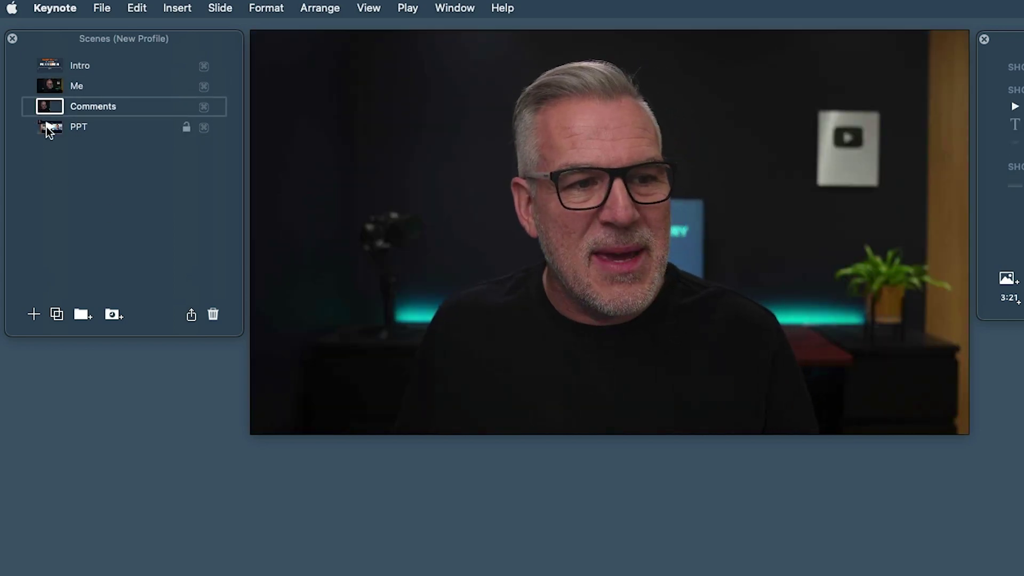
click(47, 126)
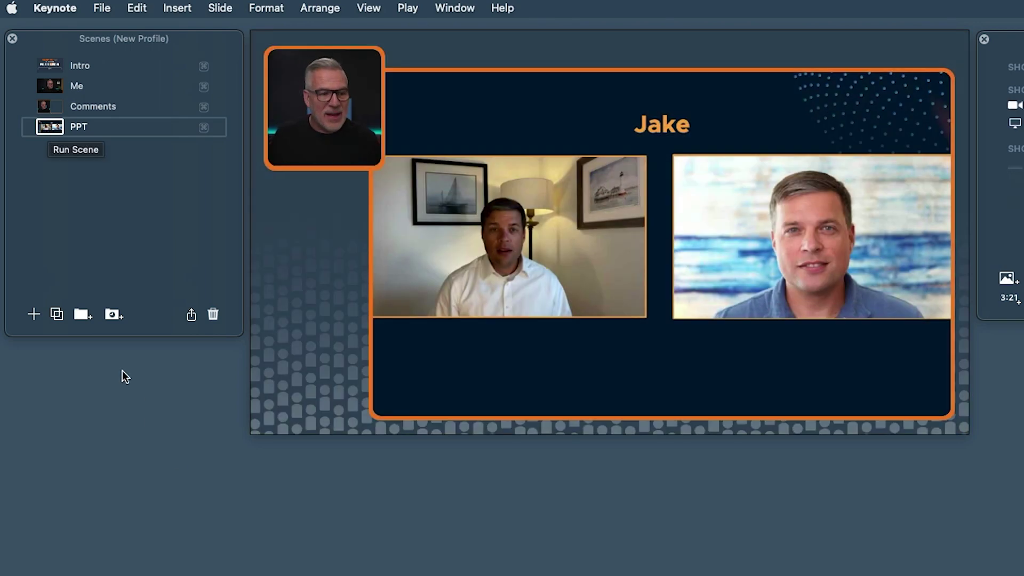
Duplicate the PPT scene and rename the copy Screen share.
click(57, 314)
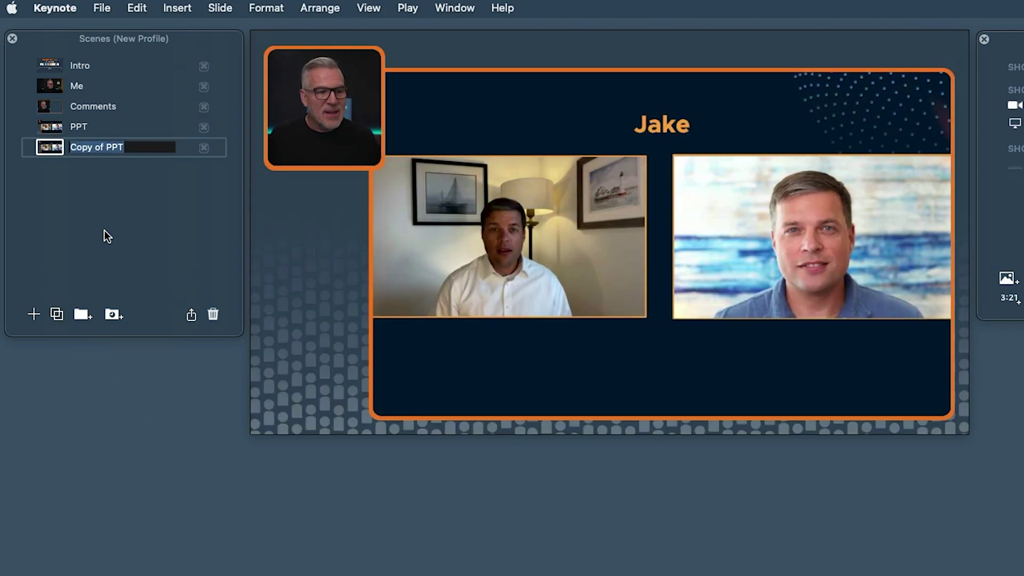
double_click(90, 144)
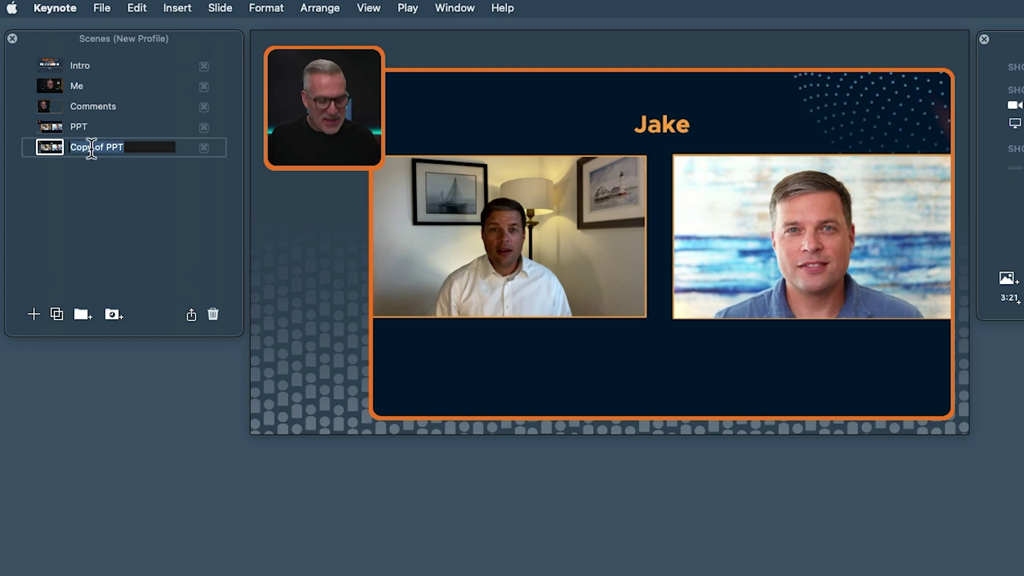
key(Return)
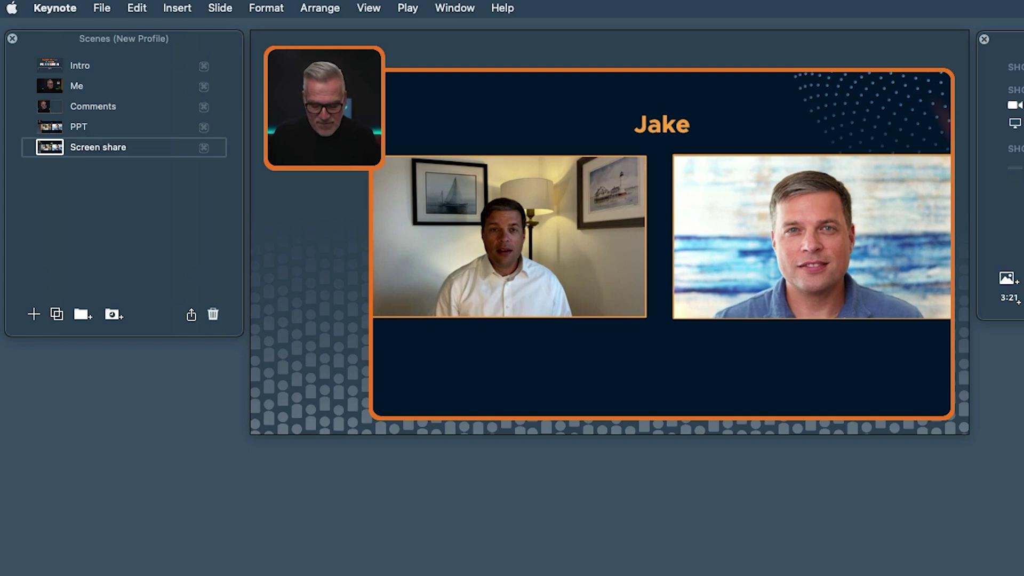
Set its screen source to the Google Chrome 'Ecamm Live Pricing' window, then view PPT for comparison.
click(540, 312)
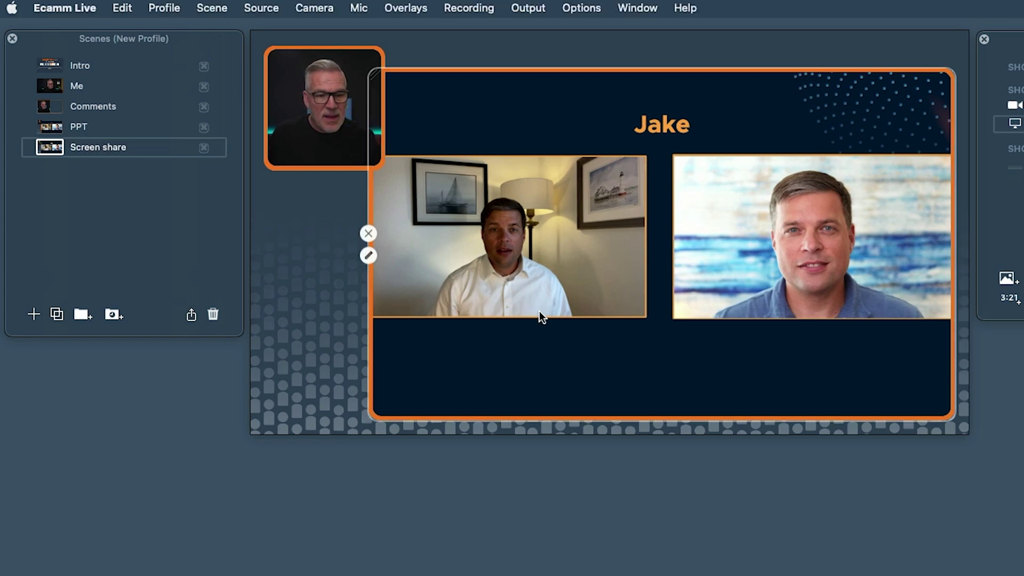
click(368, 256)
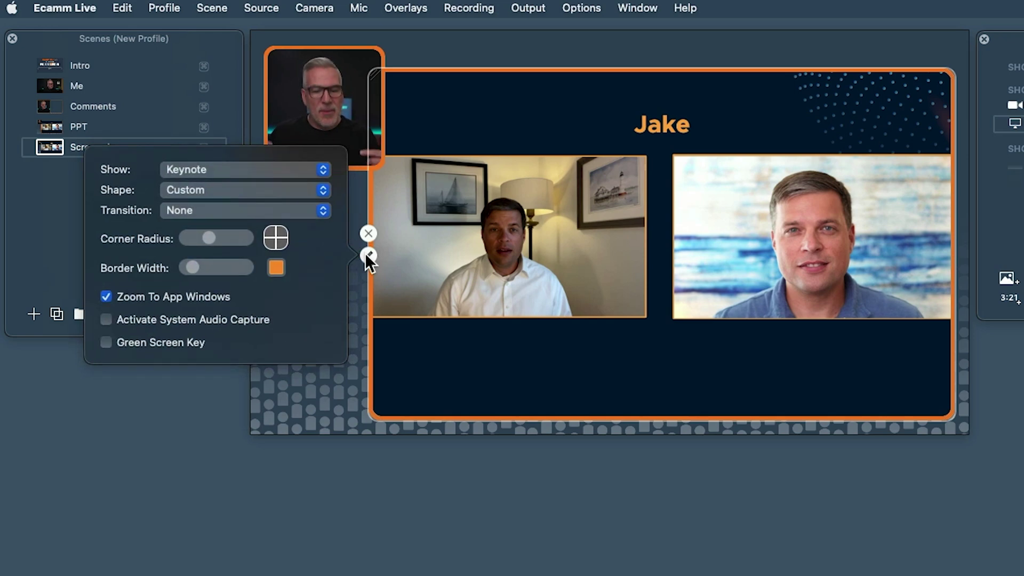
click(178, 169)
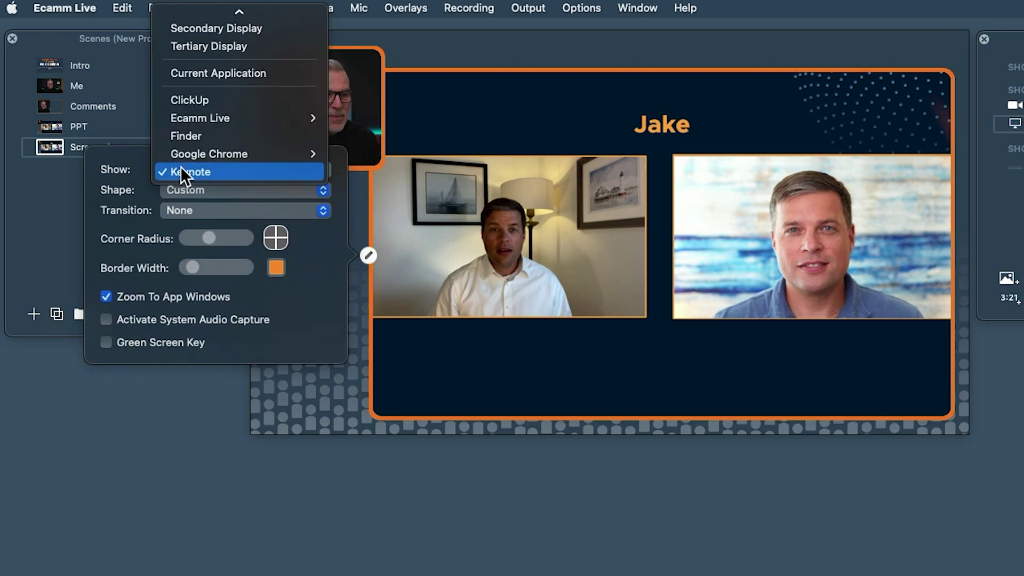
mouse_move(184, 155)
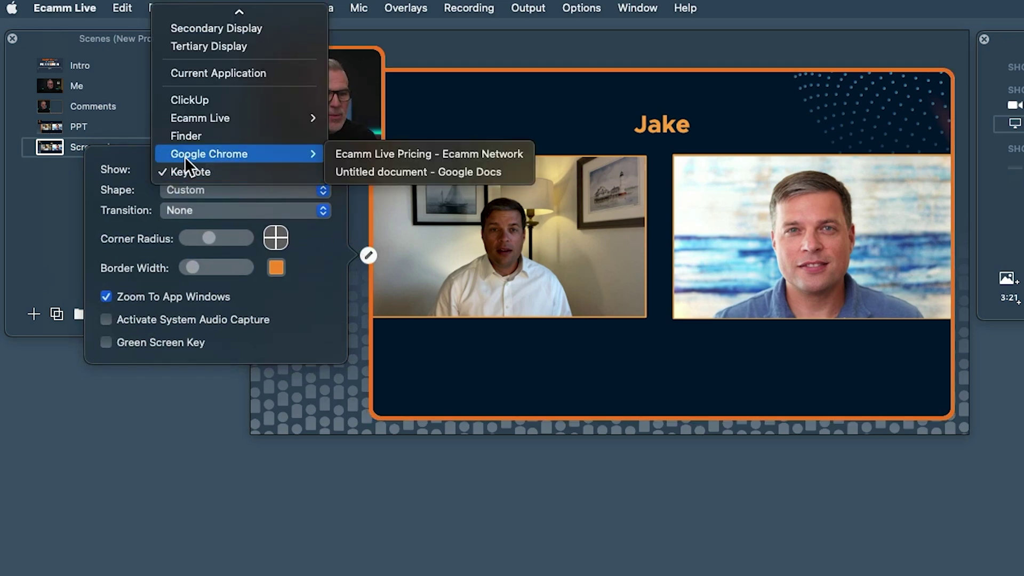
click(394, 154)
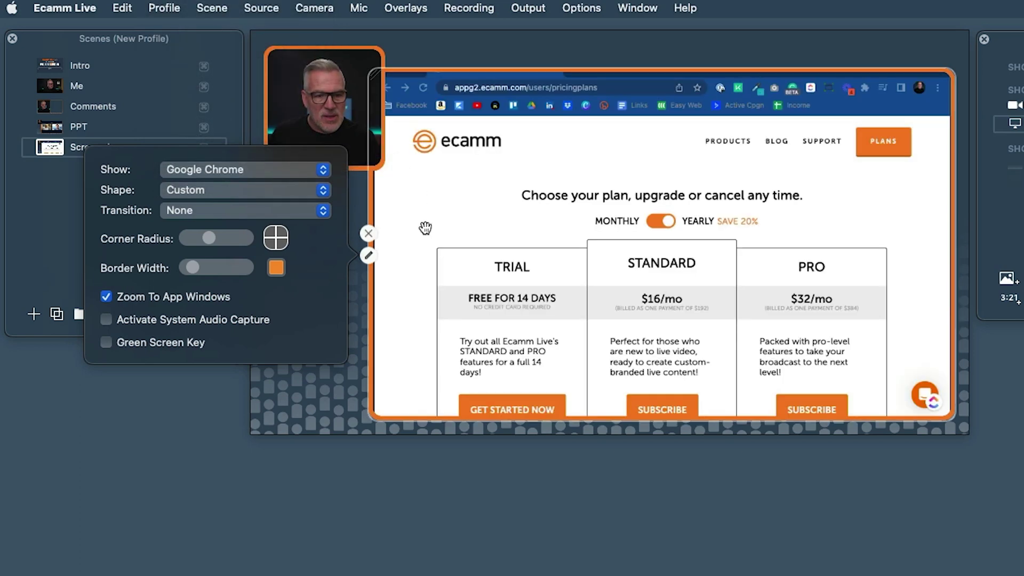
click(313, 397)
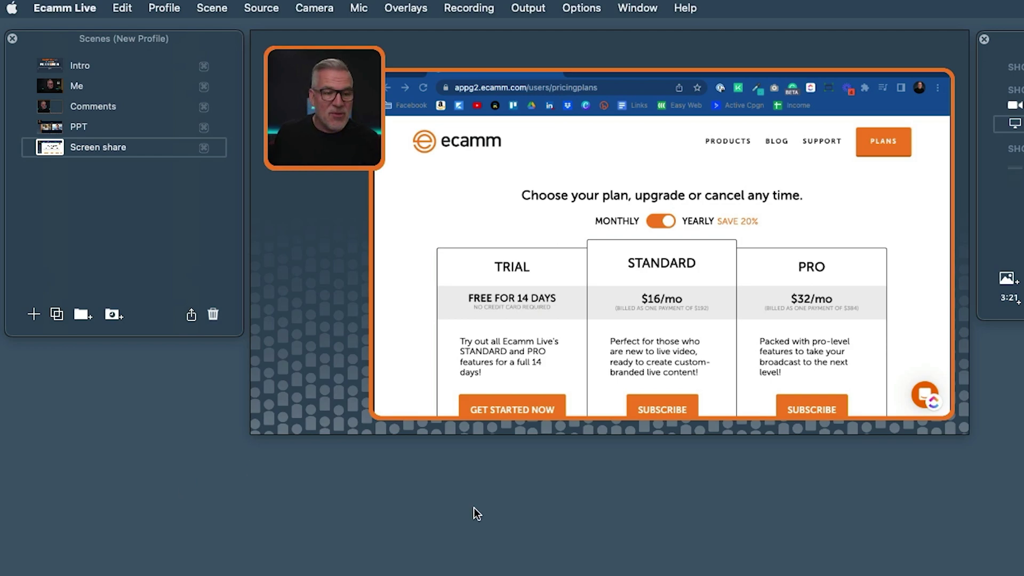
click(50, 128)
Run the Screen share scene and scroll the Chrome pricing page to see it mirrored.
click(52, 149)
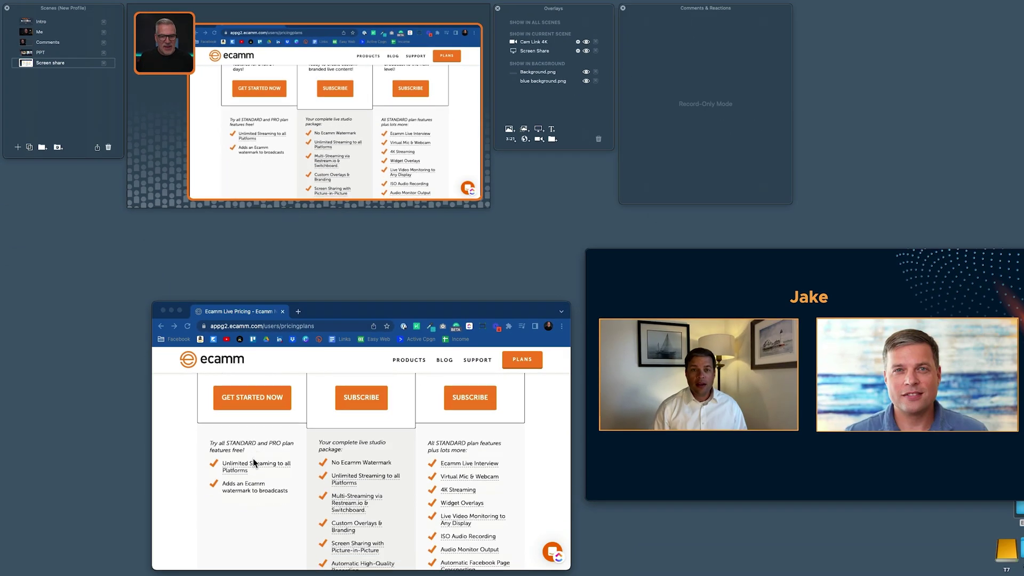
scroll(307, 564, down, 10)
scroll(308, 564, up, 3)
scroll(253, 459, up, 8)
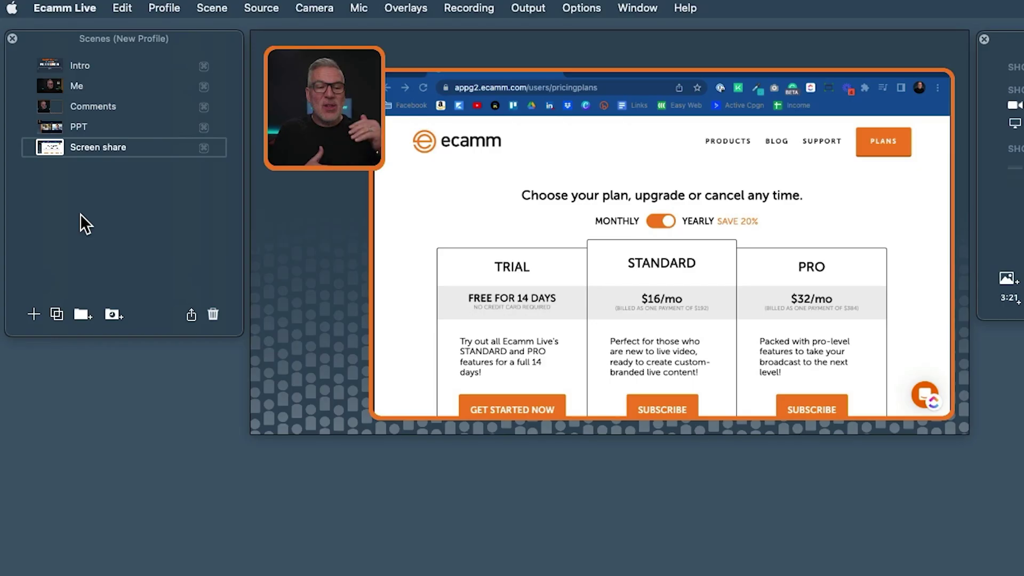
Run Me, PPT, Comments and Me in turn, finishing with the Comments scene live.
click(47, 86)
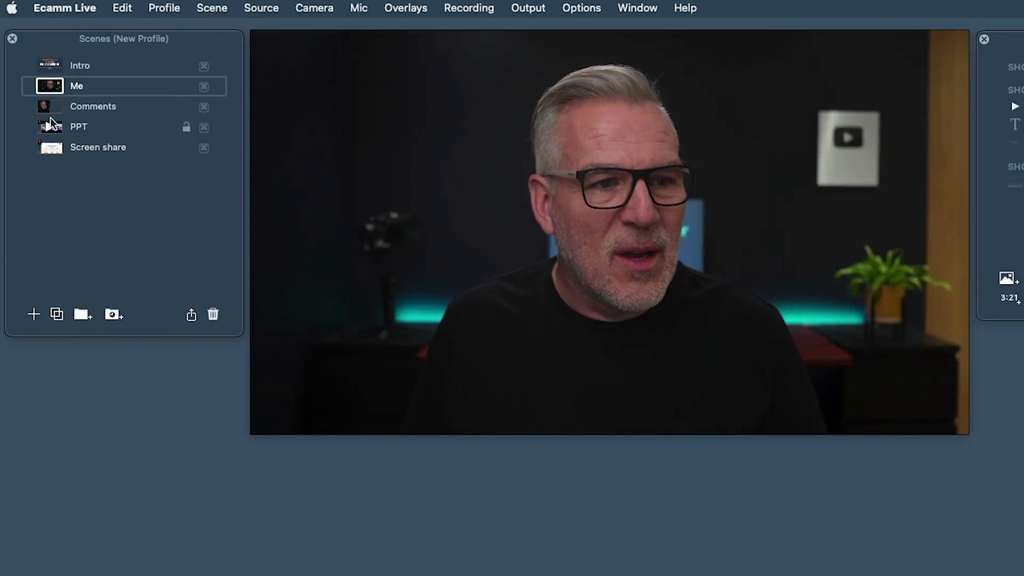
click(50, 118)
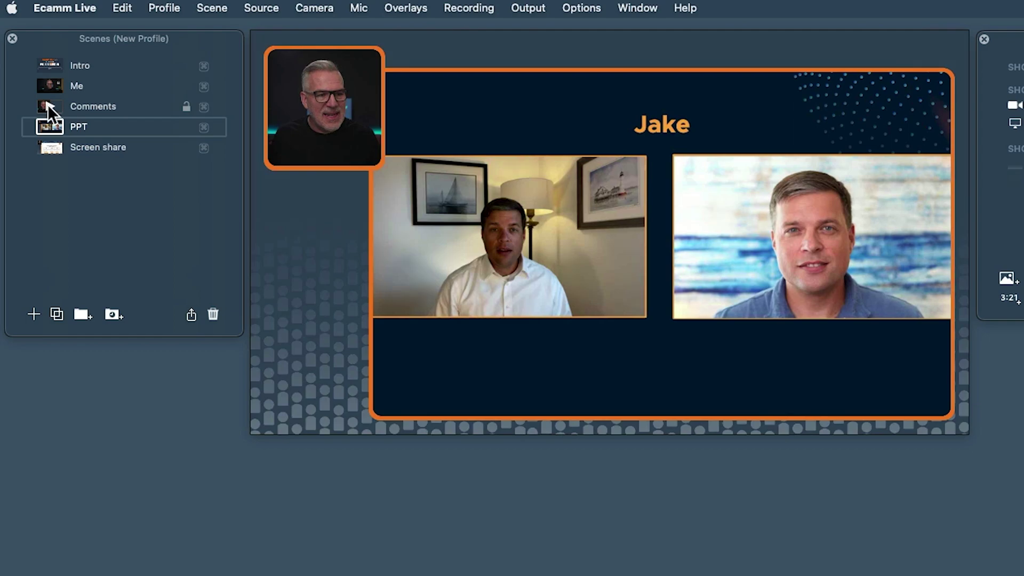
click(47, 104)
click(46, 84)
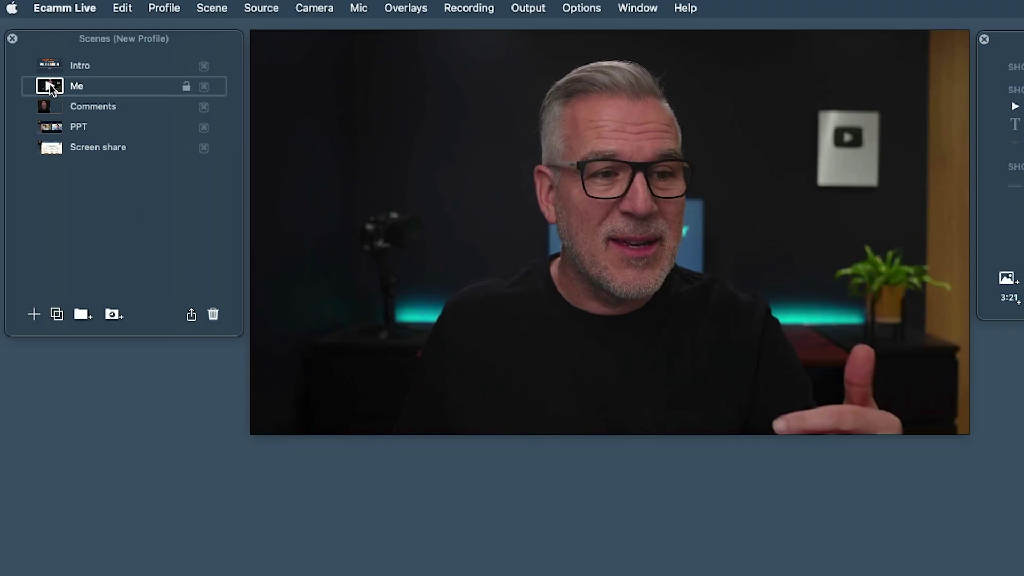
click(46, 105)
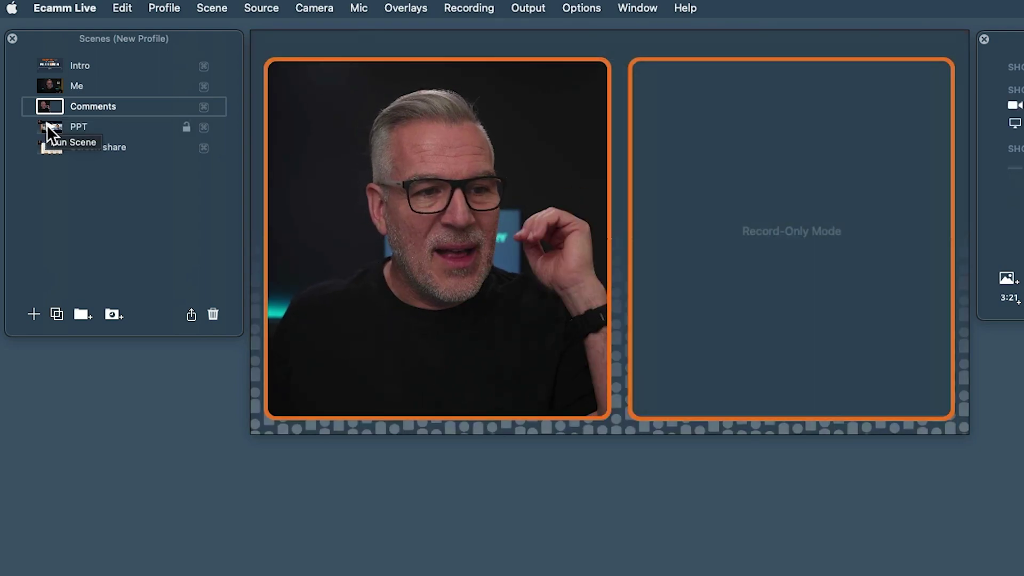
click(50, 86)
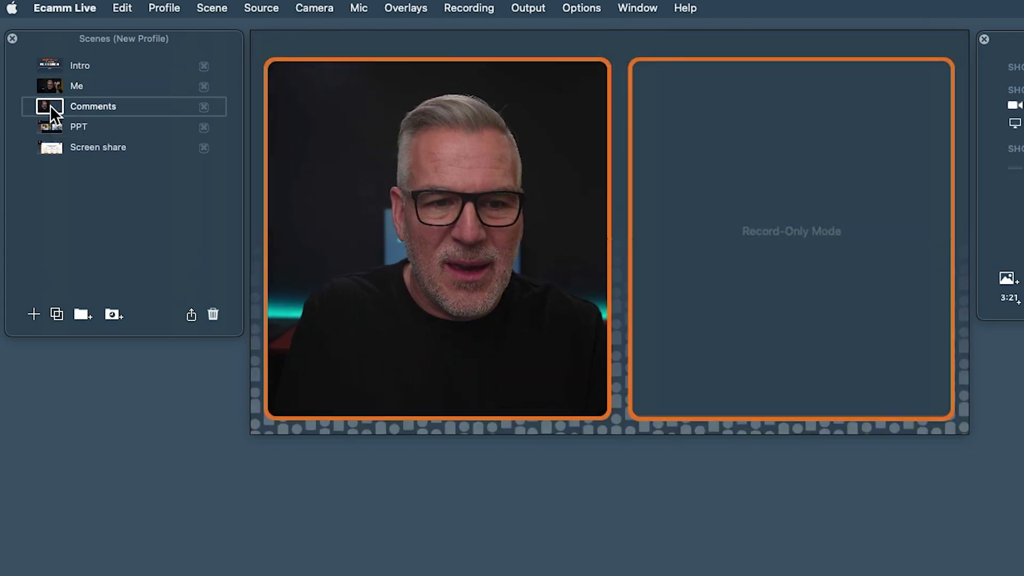
click(49, 85)
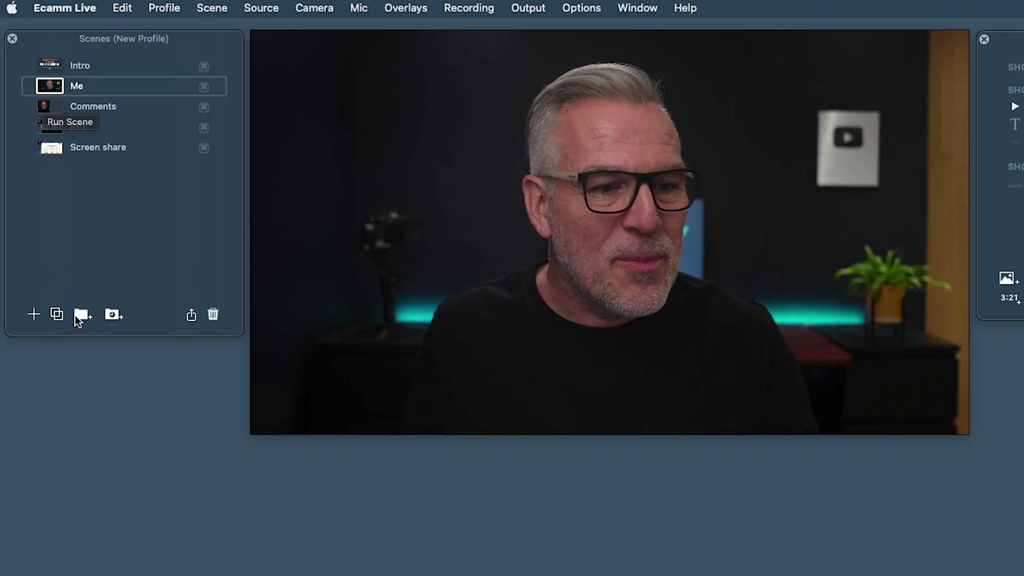
Create the ELA folder, drag Intro and Screen share into it, then collapse and expand it.
click(78, 316)
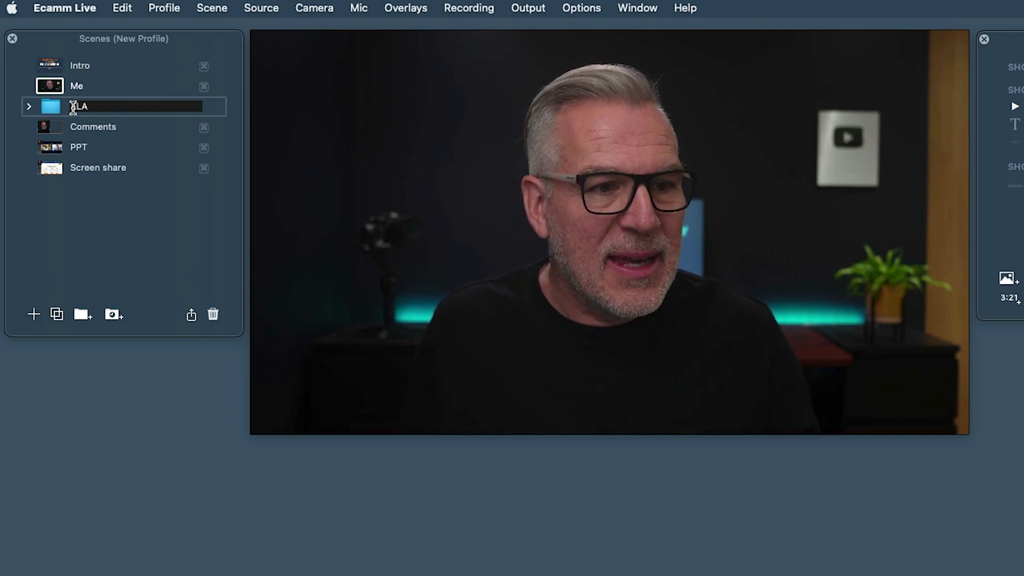
drag(72, 63, 88, 120)
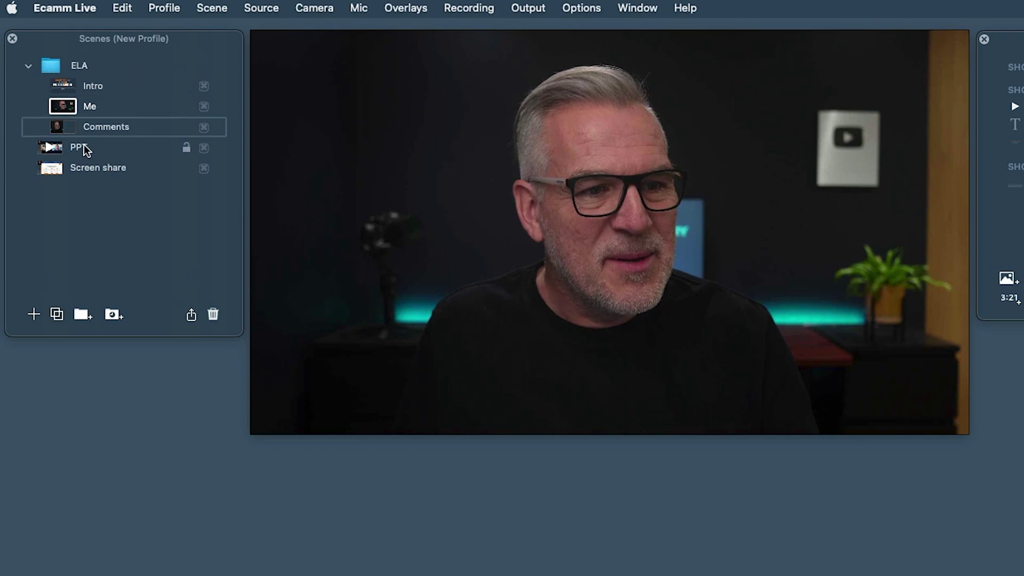
drag(97, 161, 98, 156)
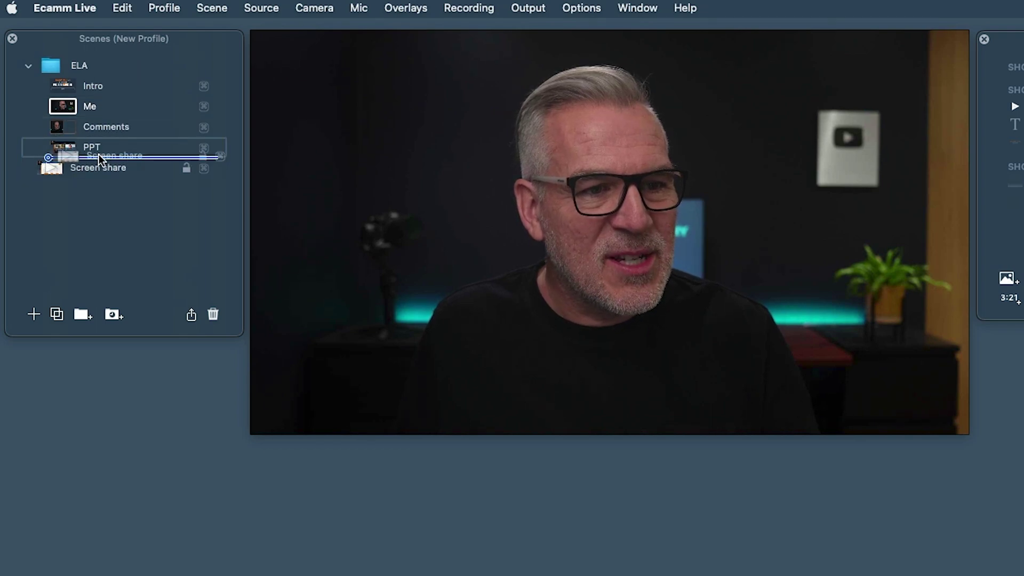
click(28, 68)
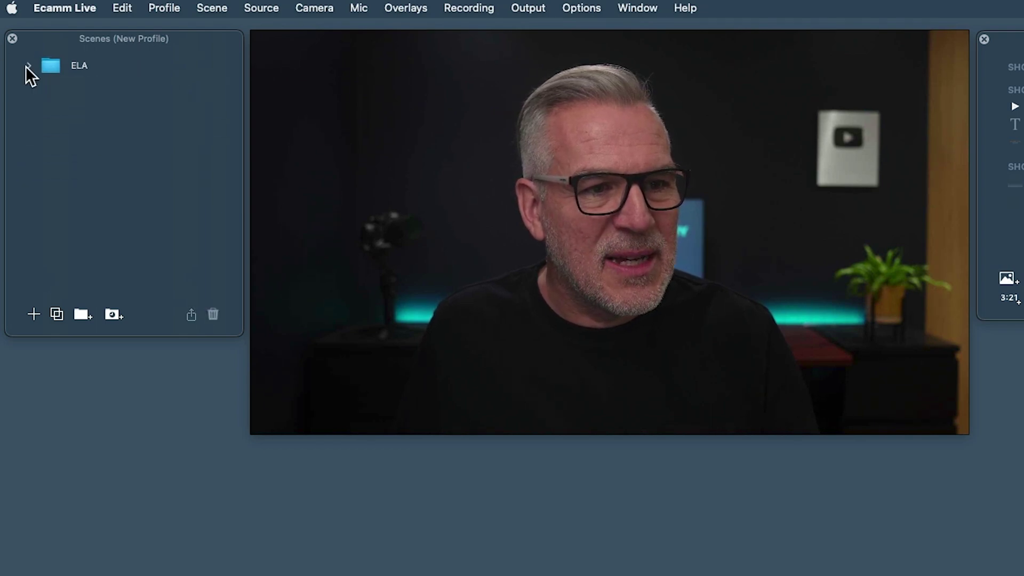
click(28, 68)
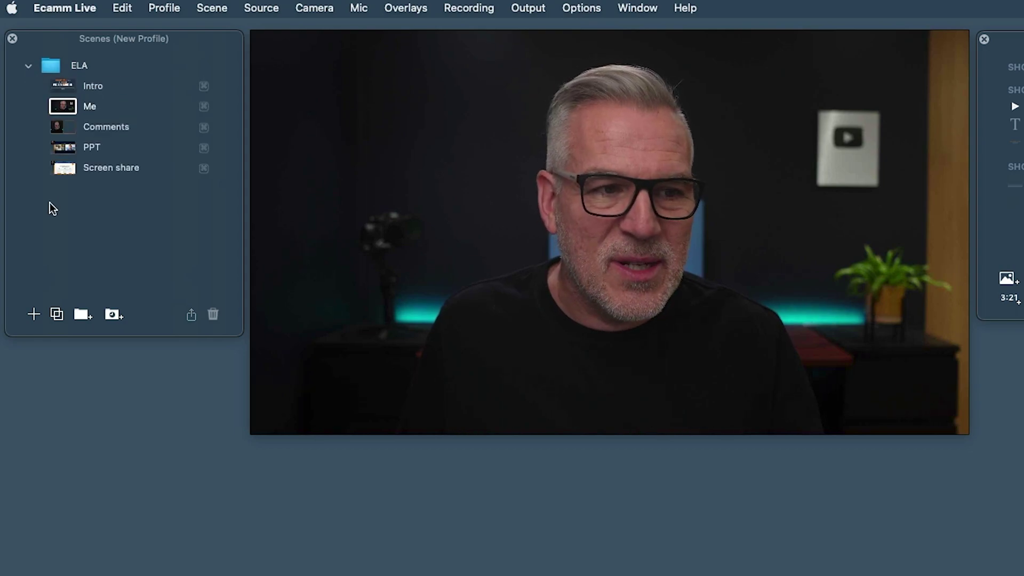